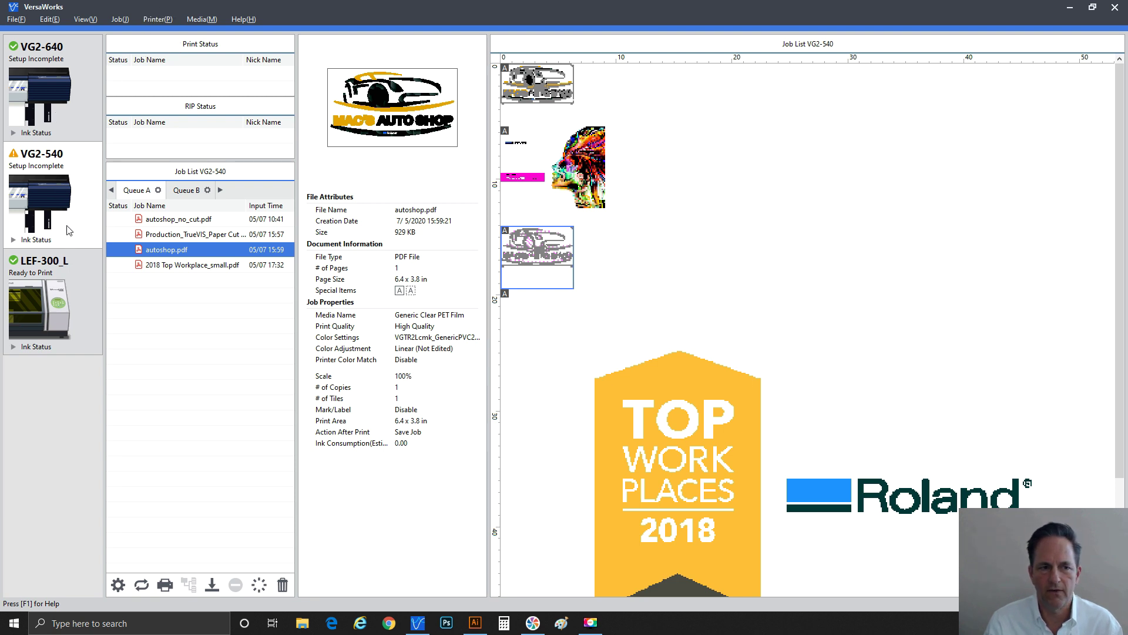
Look through the job lists of the VG2-640, VG2-540 and LEF-300_L printers and return to the VG2-540.
{"action": "left_click", "coordinate": [47, 91]}
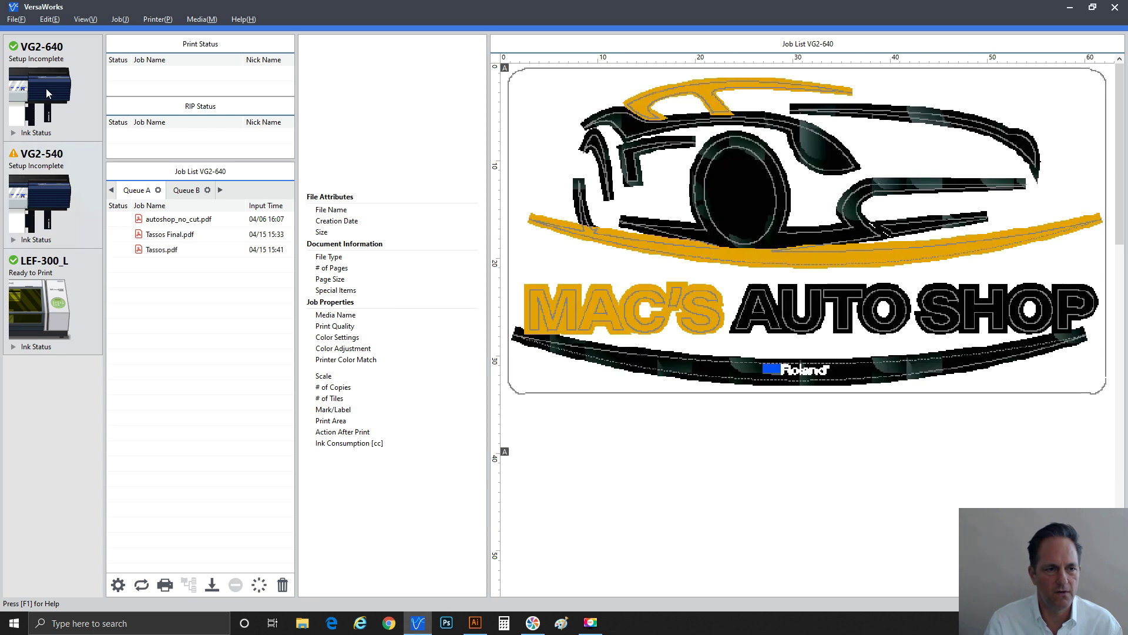
{"action": "left_click", "coordinate": [48, 183]}
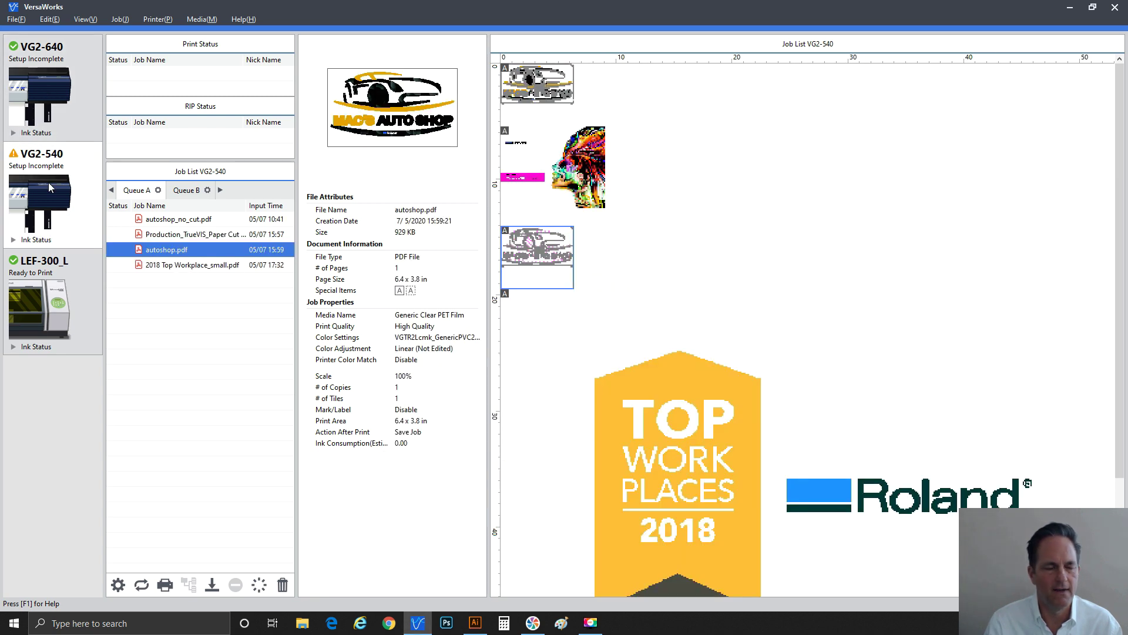
{"action": "left_click", "coordinate": [51, 285]}
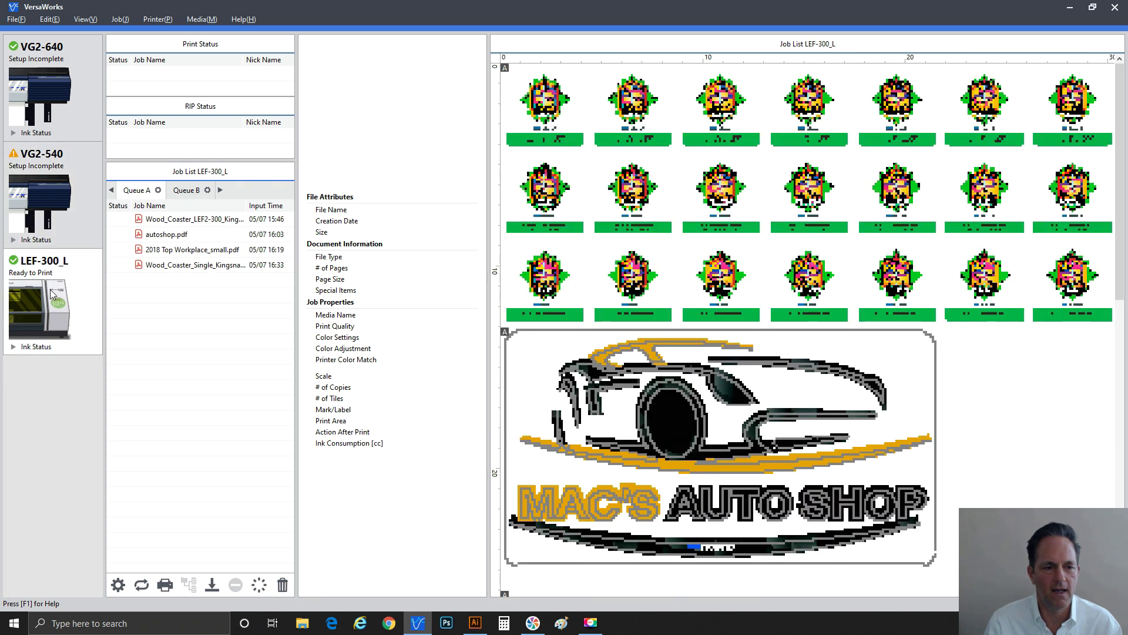
{"action": "left_click", "coordinate": [61, 211]}
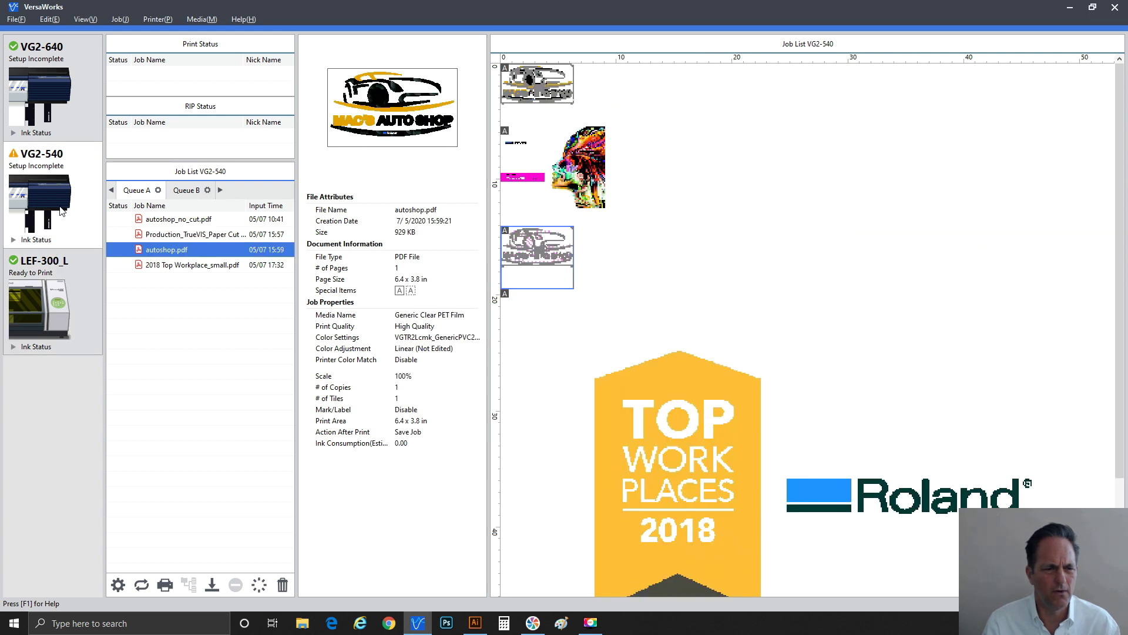
Compare the properties of autoshop_no_cut.pdf and the Production_TrueVIS_Paper Cut job, checking the special items of autoshop_no_cut.pdf.
{"action": "left_click", "coordinate": [168, 220]}
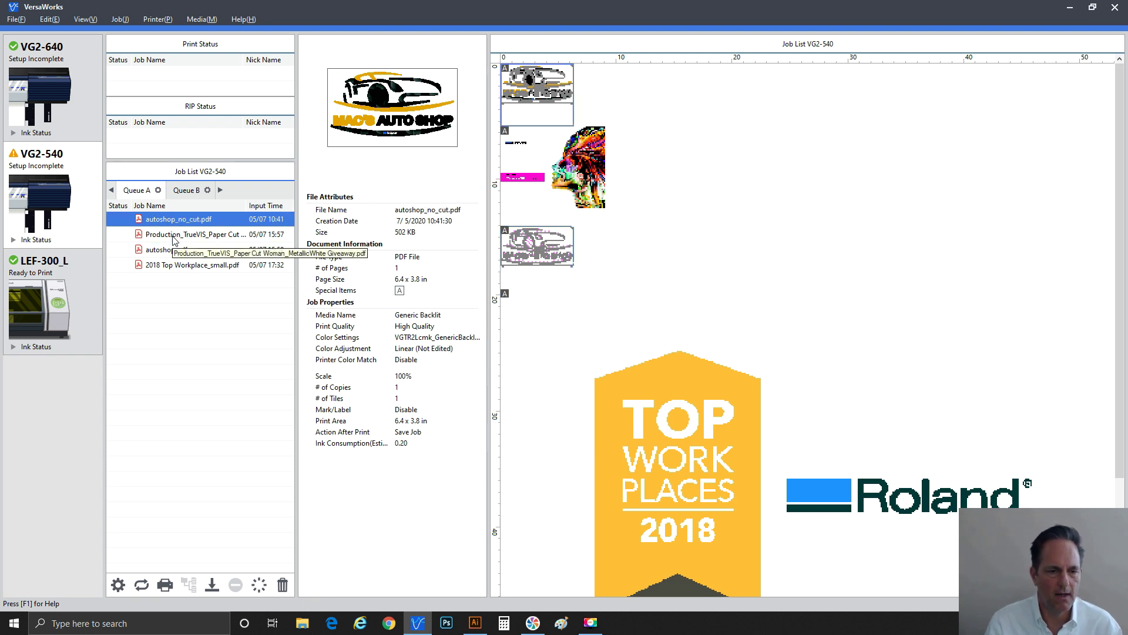
{"action": "left_click", "coordinate": [173, 235]}
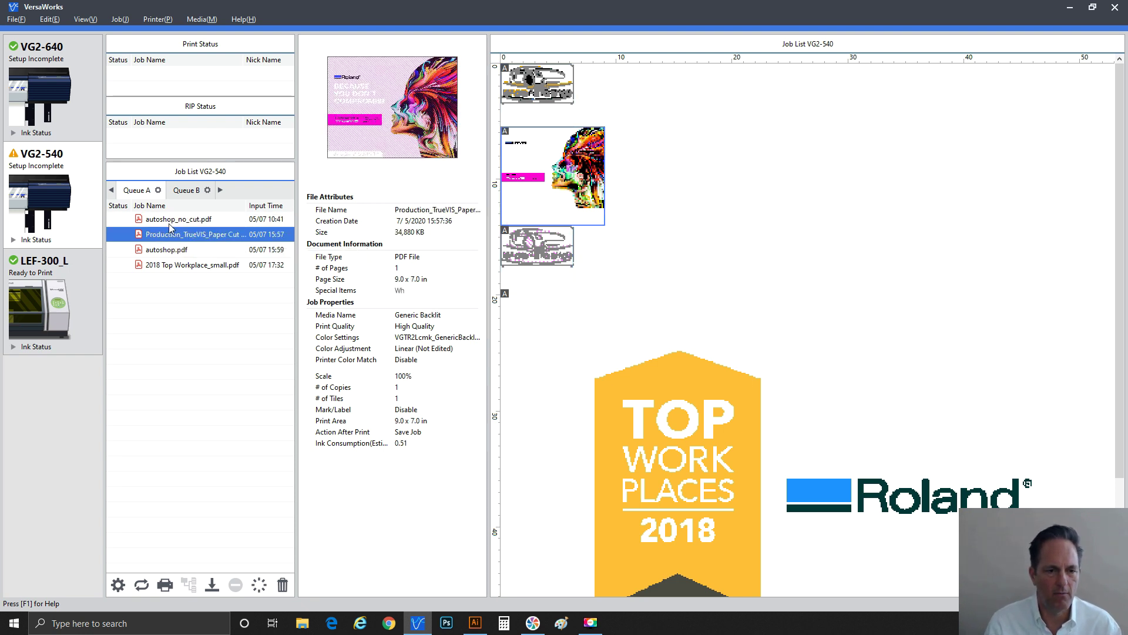
{"action": "left_click", "coordinate": [169, 224]}
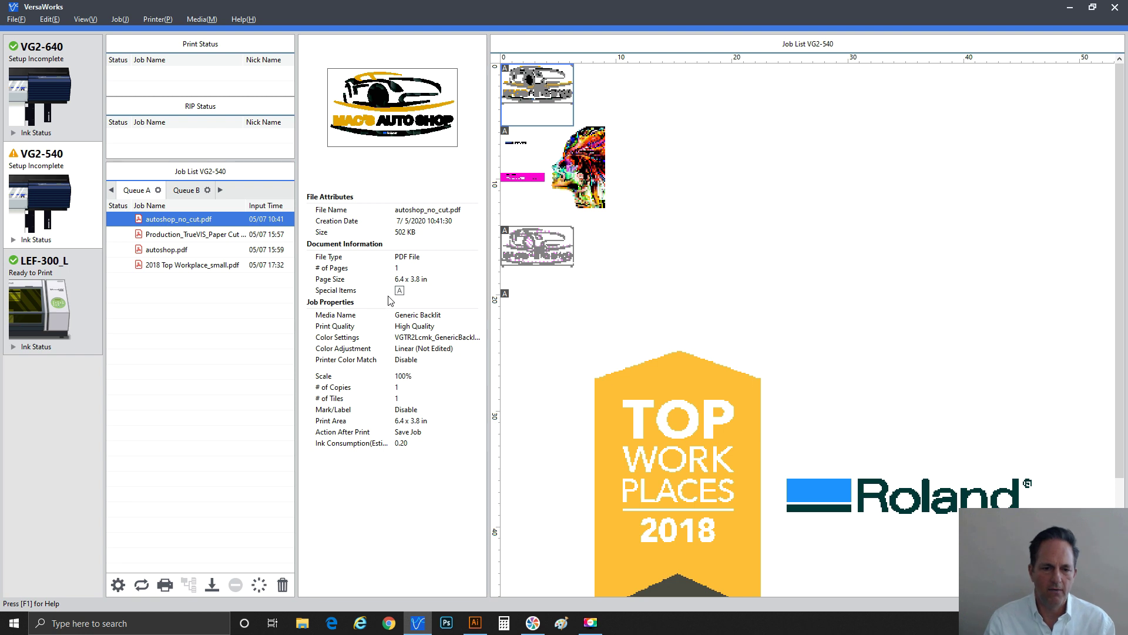
{"action": "mouse_move", "coordinate": [401, 298]}
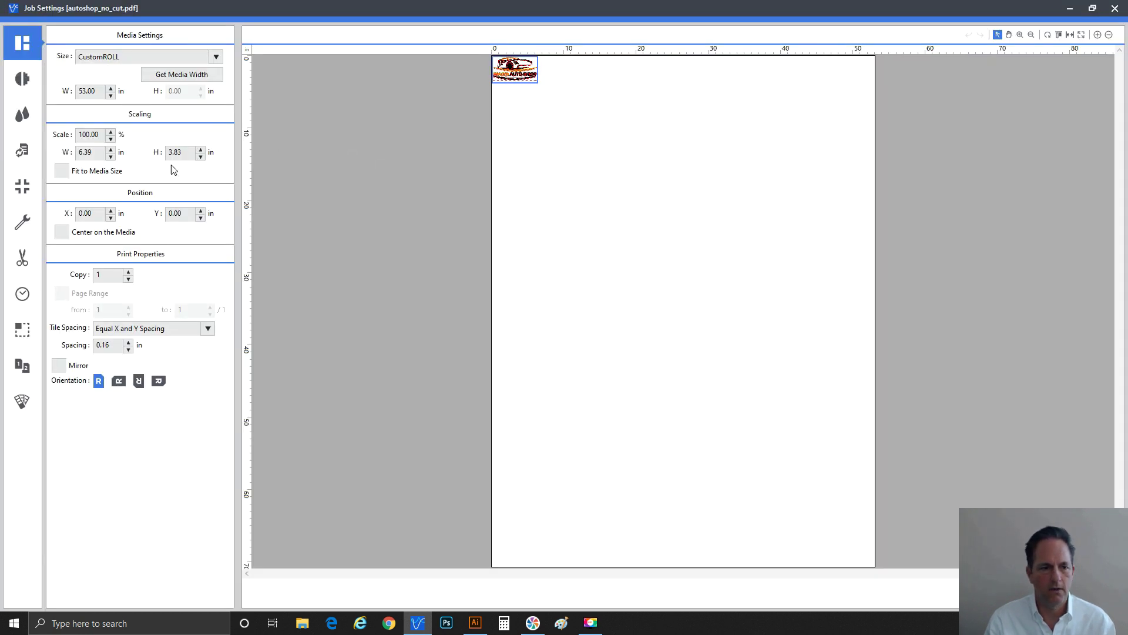
Try fitting the autoshop_no_cut.pdf artwork to the media size and close its job settings.
{"action": "left_click", "coordinate": [62, 170]}
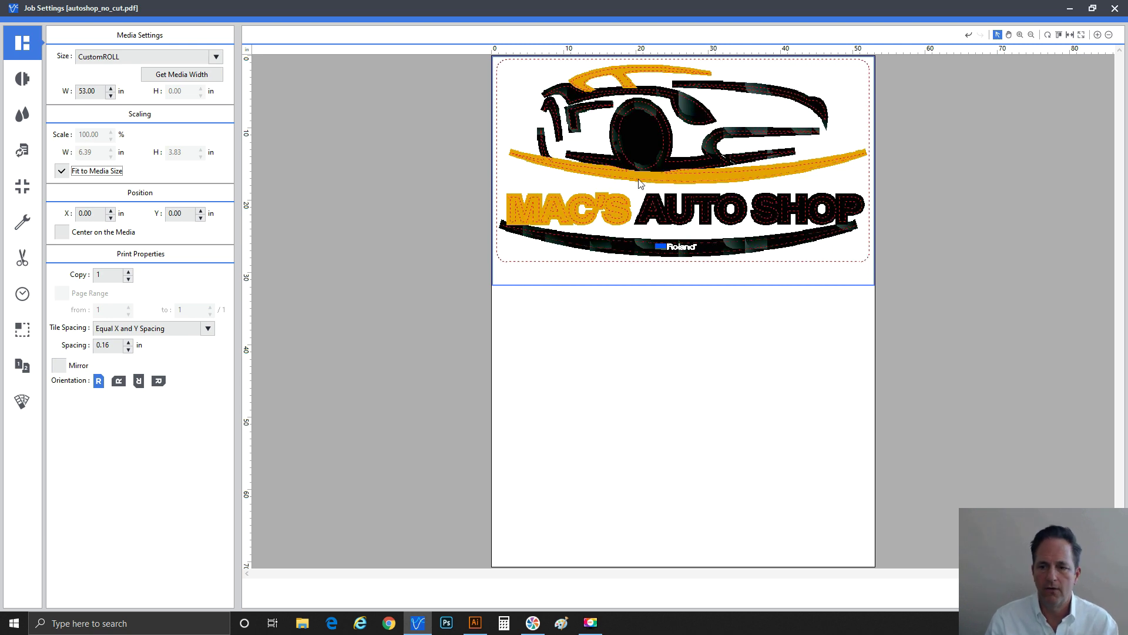
{"action": "key", "text": "space"}
{"action": "left_click", "coordinate": [1088, 594]}
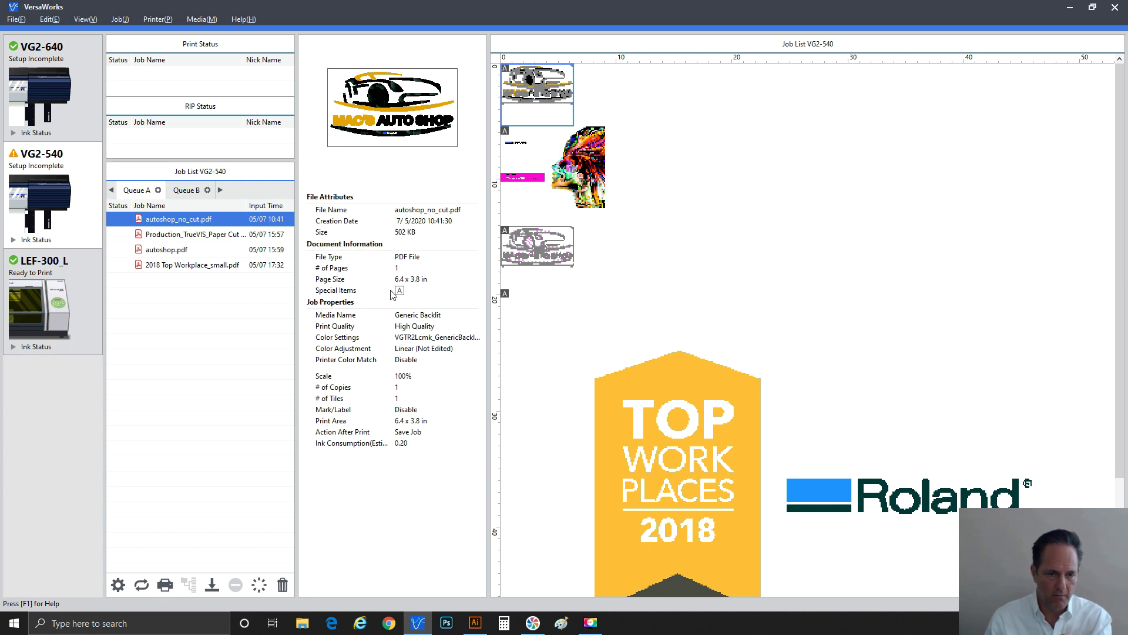
Fit the Production_TrueVIS_Paper Cut Woman job to the media size and set its media type to Generic Clear PET Film.
{"action": "left_click", "coordinate": [217, 235]}
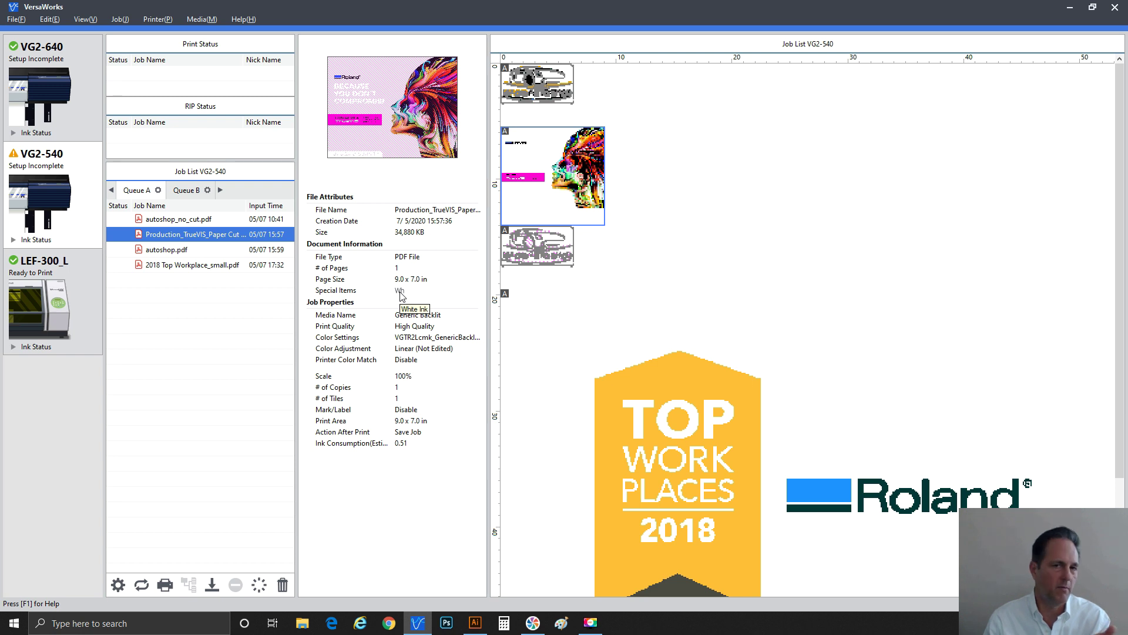
{"action": "double_click", "coordinate": [219, 234]}
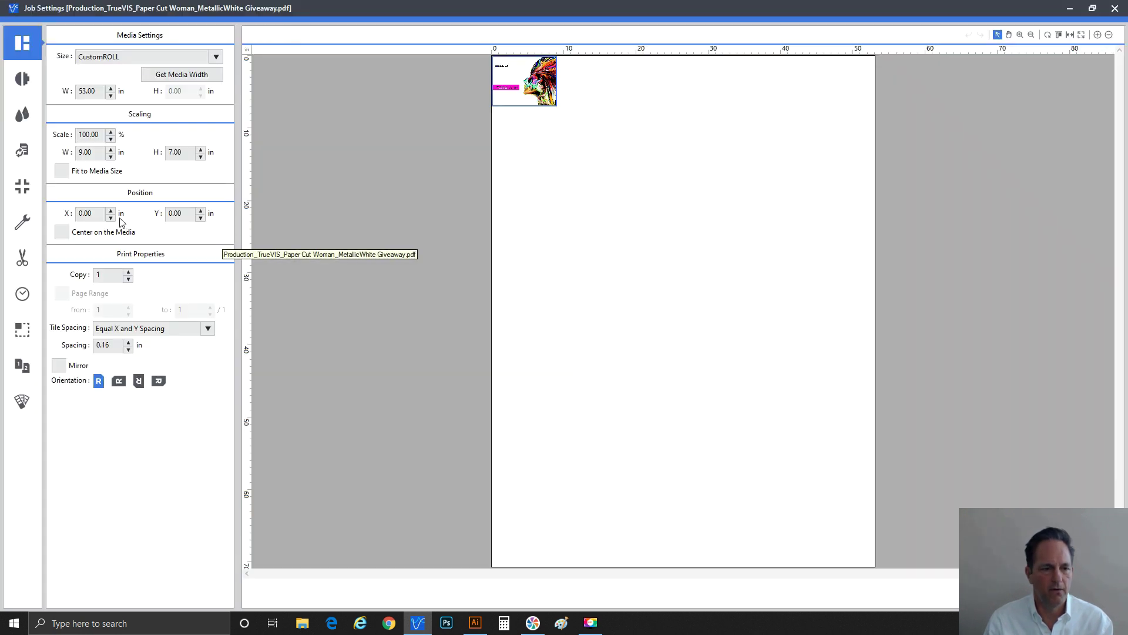
{"action": "left_click", "coordinate": [89, 171]}
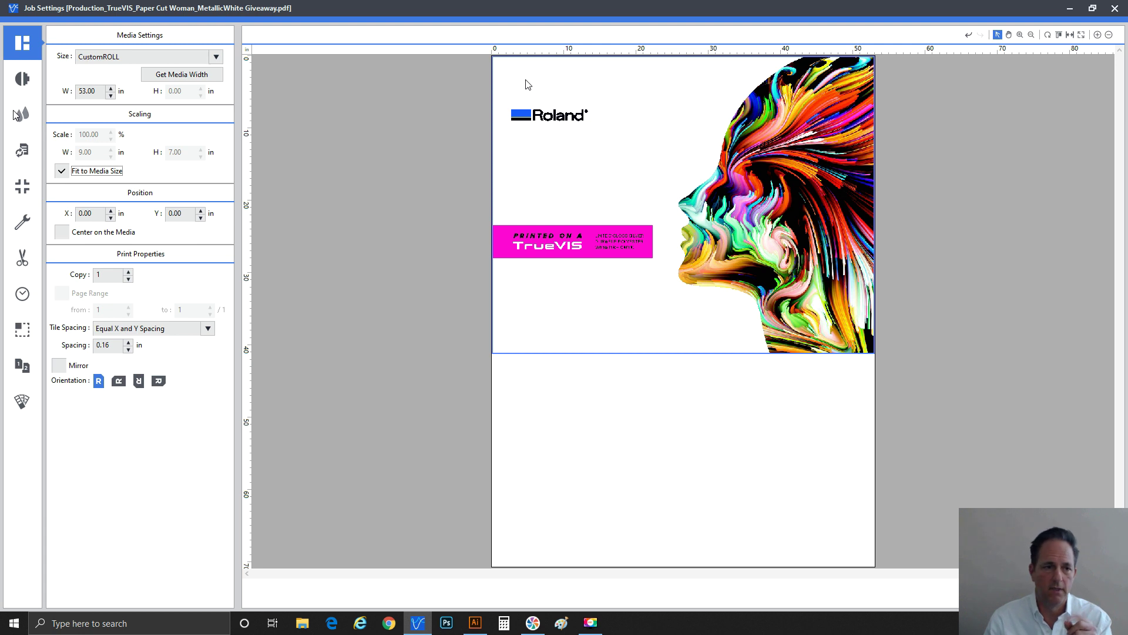
{"action": "left_click", "coordinate": [21, 85]}
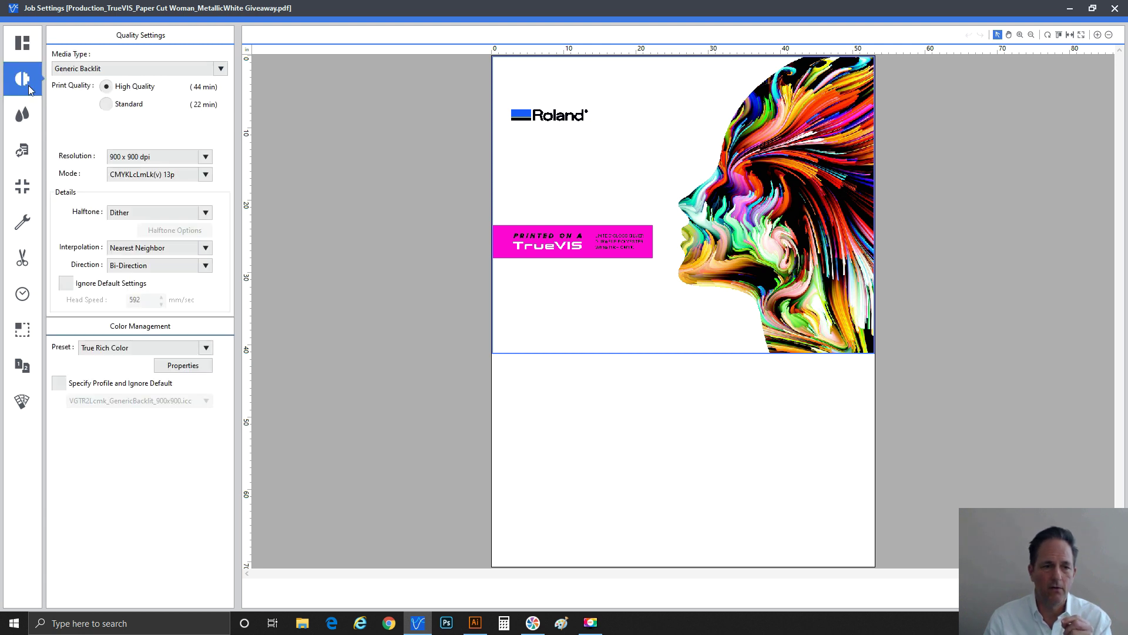
{"action": "left_click", "coordinate": [108, 69]}
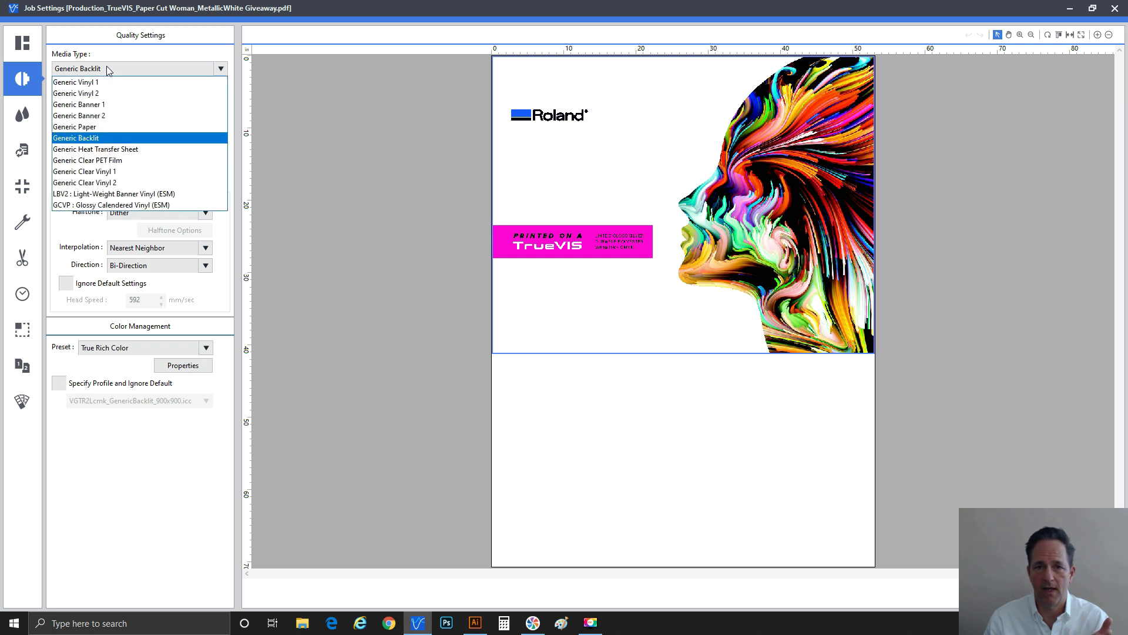
{"action": "left_click", "coordinate": [98, 160]}
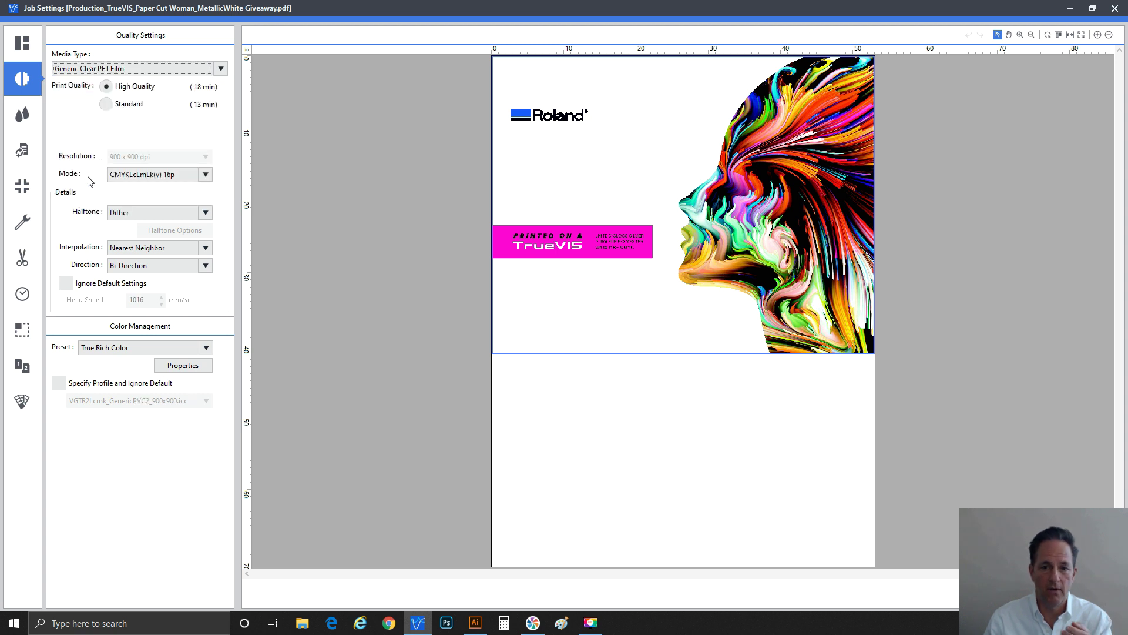
Preview the White(v) print mode, and set the job's mode to W -> CMYKLcLmLk(v).
{"action": "left_click", "coordinate": [158, 177]}
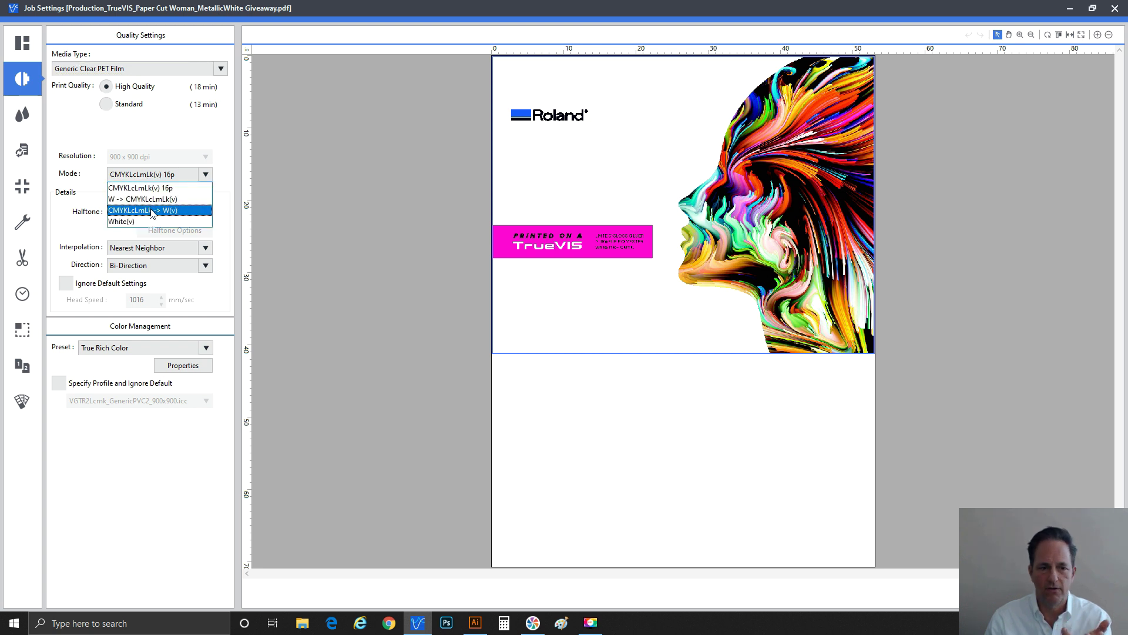
{"action": "left_click", "coordinate": [150, 222]}
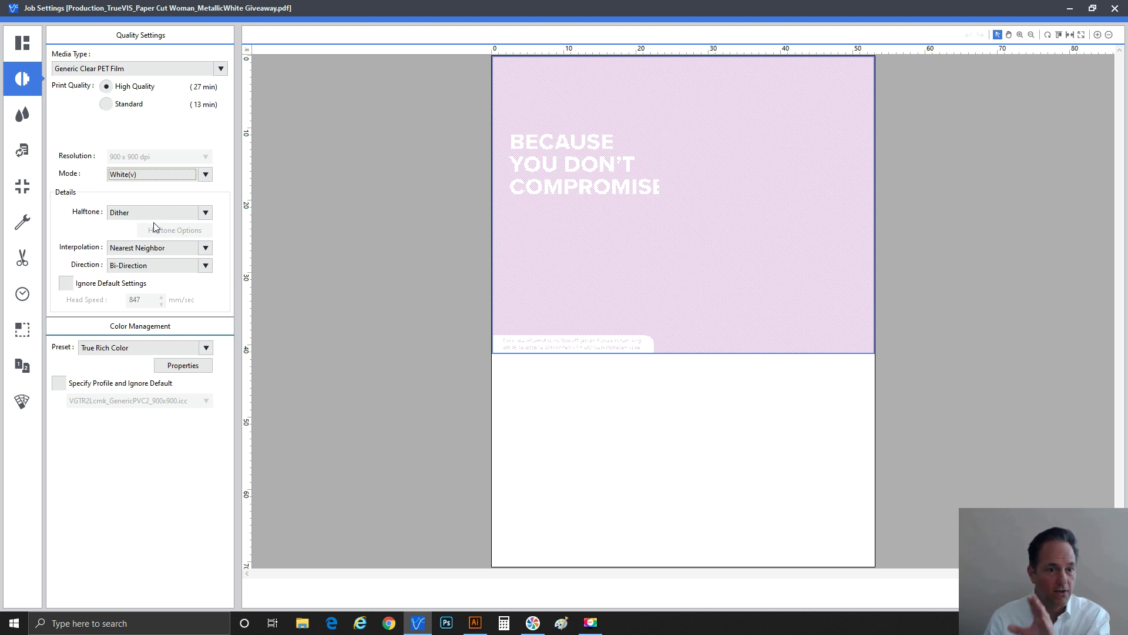
{"action": "left_click", "coordinate": [152, 179]}
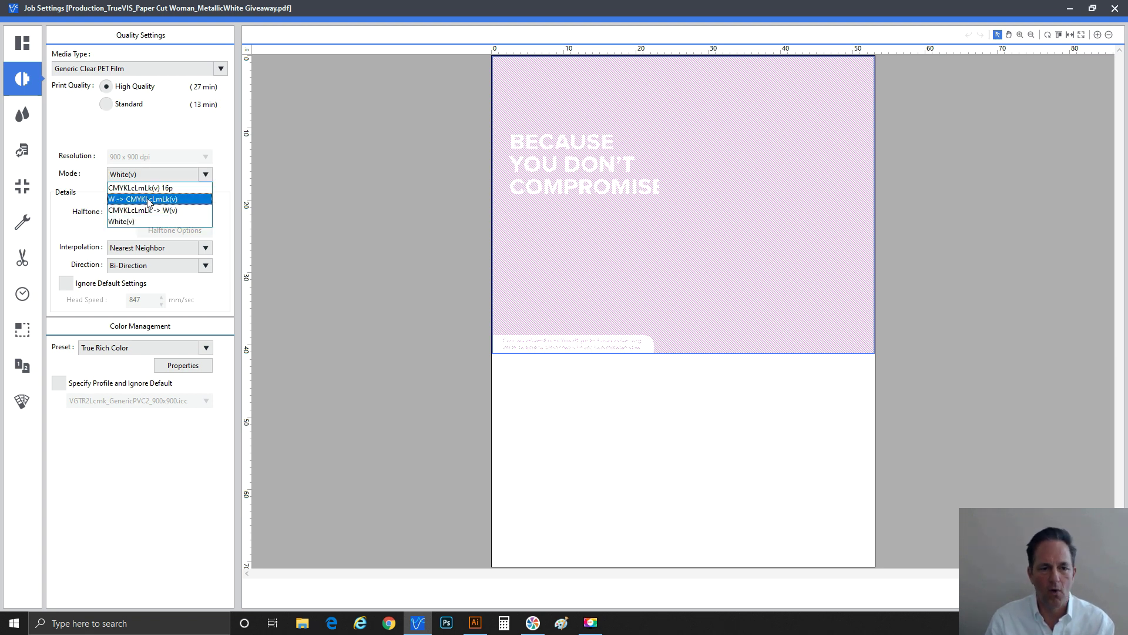
{"action": "left_click", "coordinate": [150, 200]}
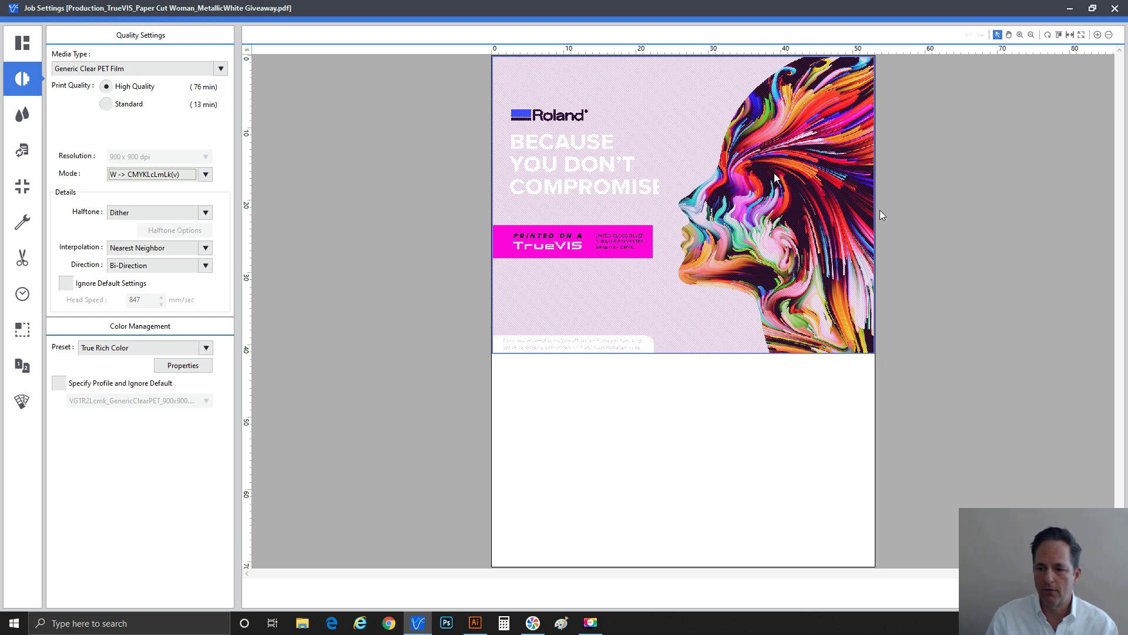
Turn off Fit to Media Size for the Paper Cut Woman job and save its job settings.
{"action": "left_click", "coordinate": [26, 49]}
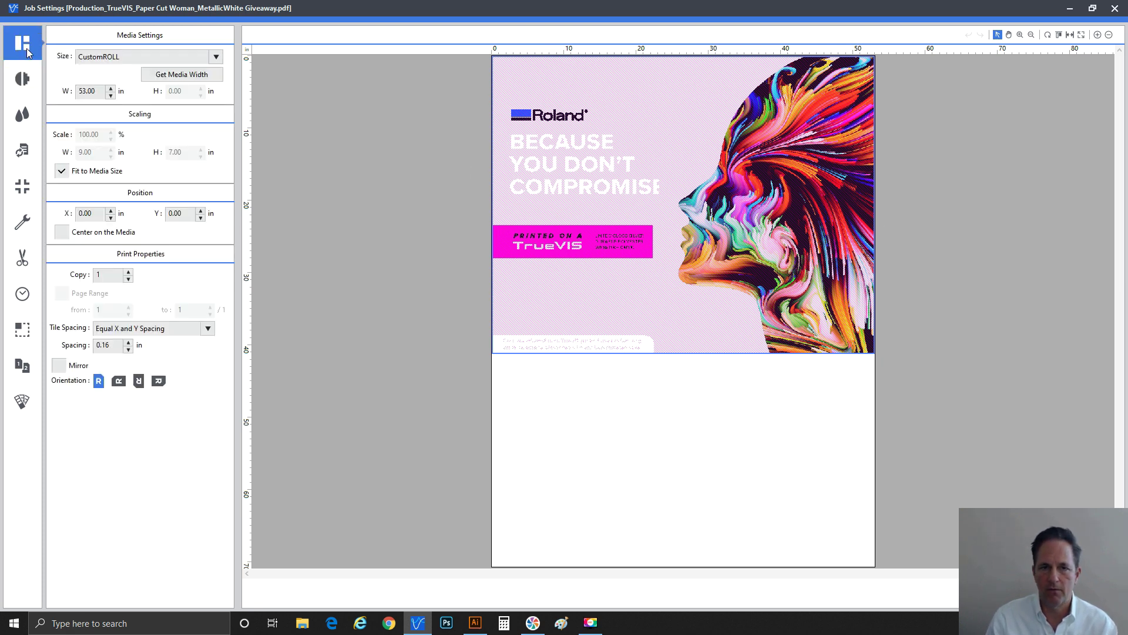
{"action": "left_click", "coordinate": [97, 172]}
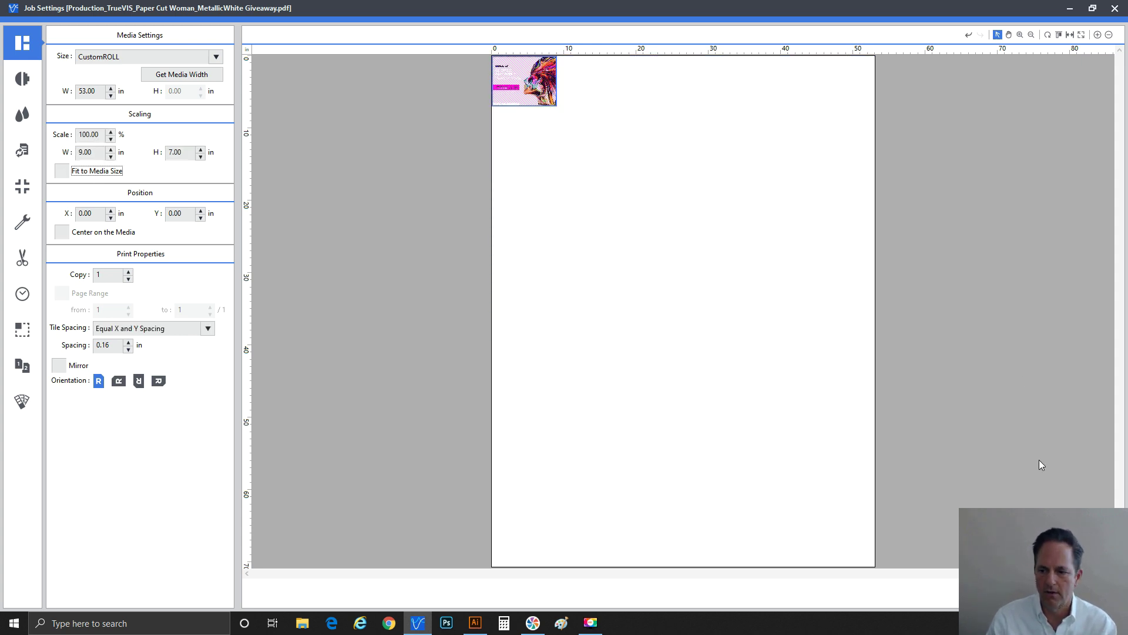
{"action": "key", "text": "Return"}
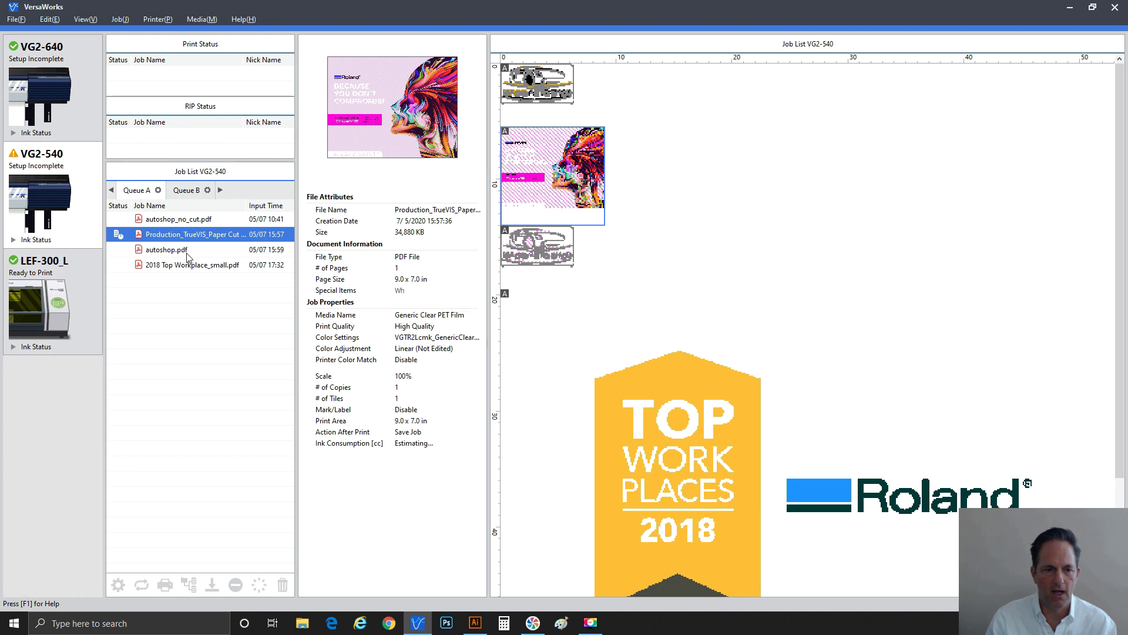
Check the special items of autoshop.pdf, then fit the job to the media size with media type Generic Vinyl 1.
{"action": "left_click", "coordinate": [179, 253]}
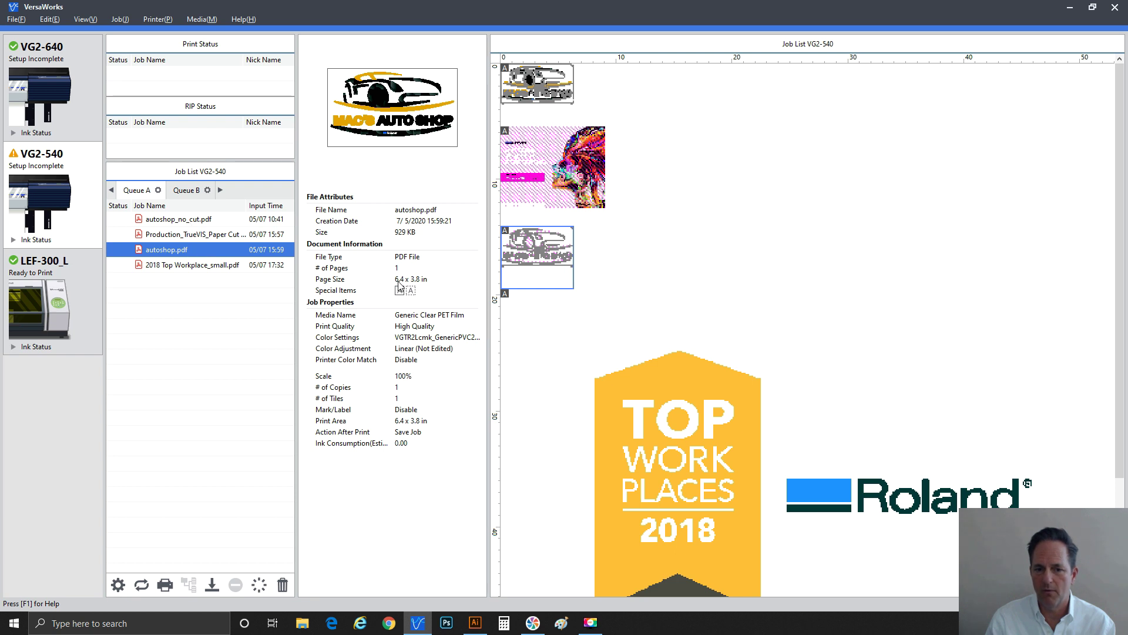
{"action": "mouse_move", "coordinate": [399, 291]}
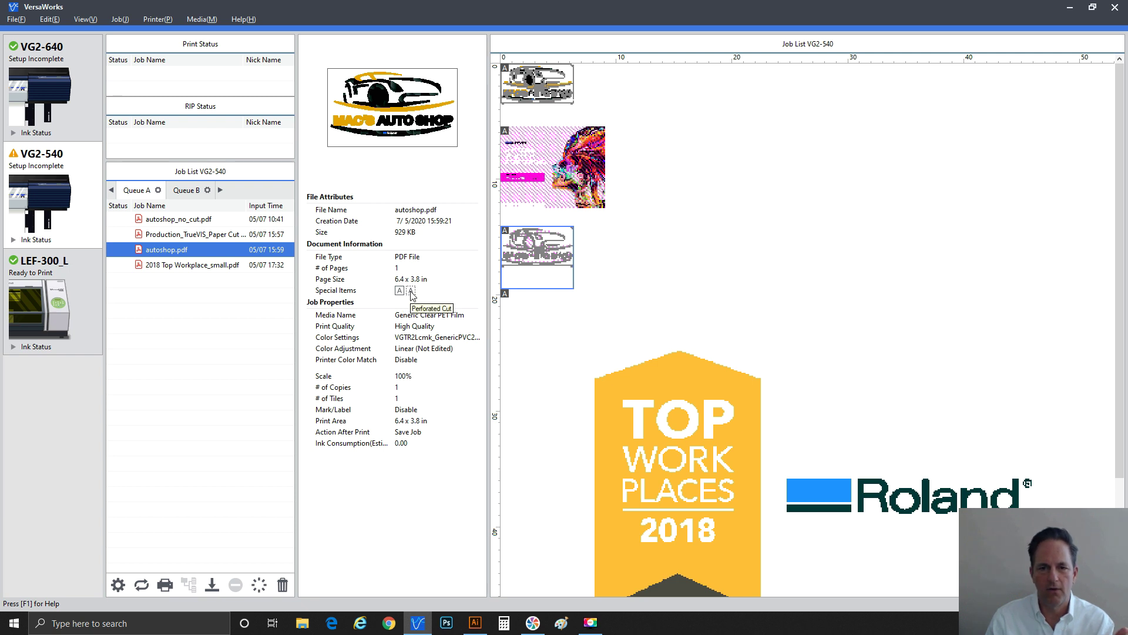
{"action": "double_click", "coordinate": [187, 250]}
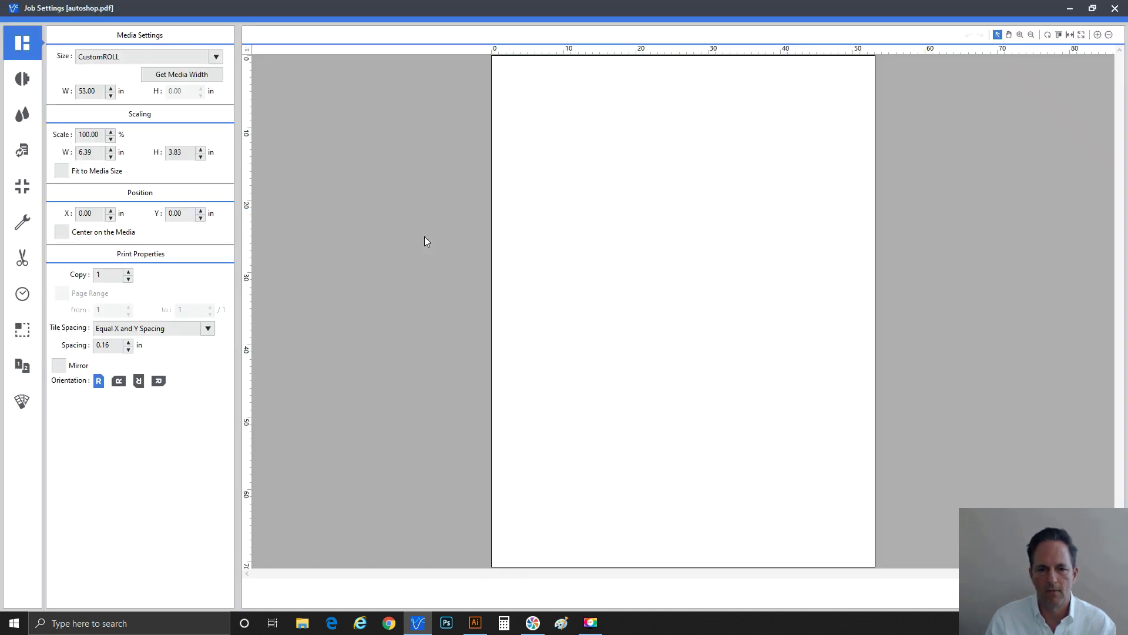
{"action": "left_click", "coordinate": [82, 173]}
{"action": "left_click", "coordinate": [27, 82]}
{"action": "left_click", "coordinate": [107, 70]}
{"action": "left_click", "coordinate": [106, 78]}
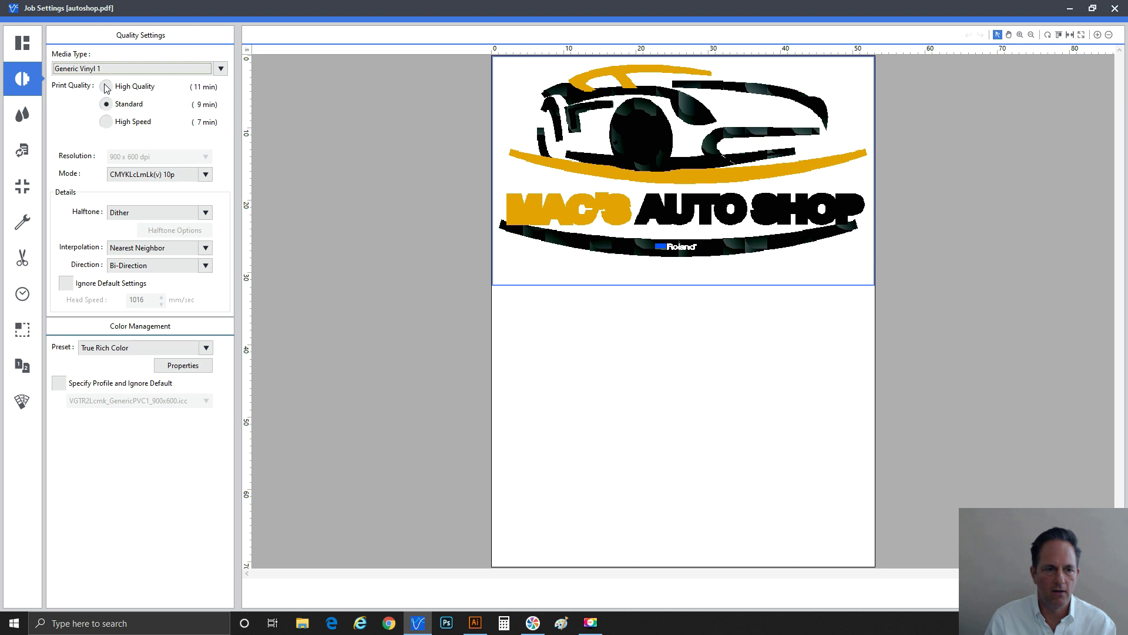
Set the cutting operation mode of autoshop.pdf to Print & Cut.
{"action": "left_click", "coordinate": [38, 256]}
{"action": "left_click", "coordinate": [144, 57]}
{"action": "left_click", "coordinate": [130, 70]}
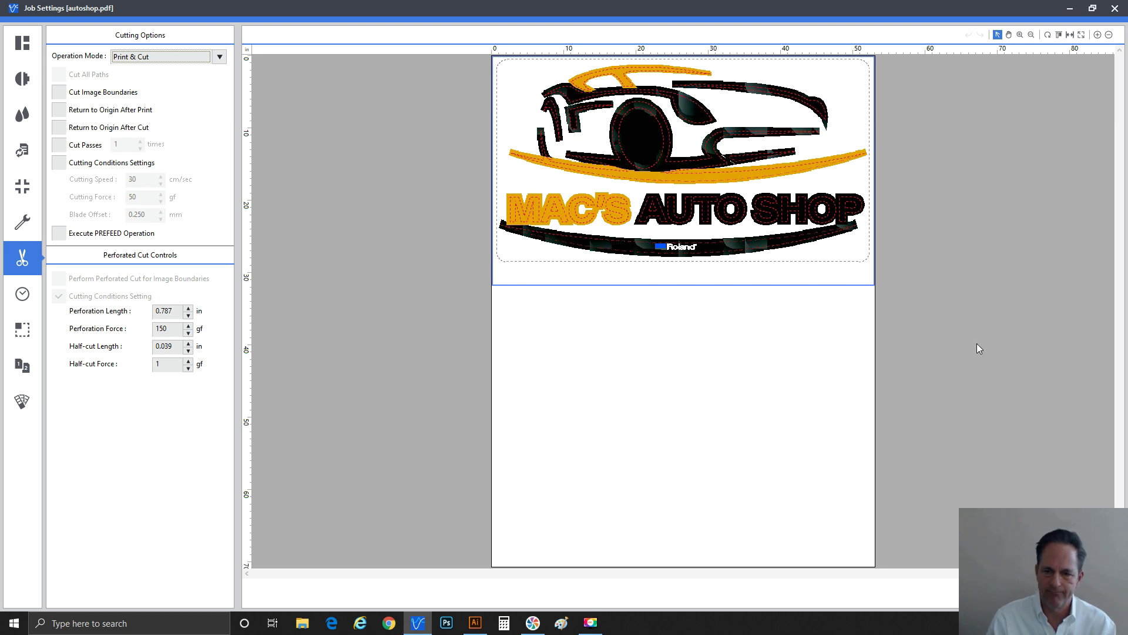
Turn off Fit to Media Size for autoshop.pdf and save its job settings.
{"action": "left_click", "coordinate": [41, 51]}
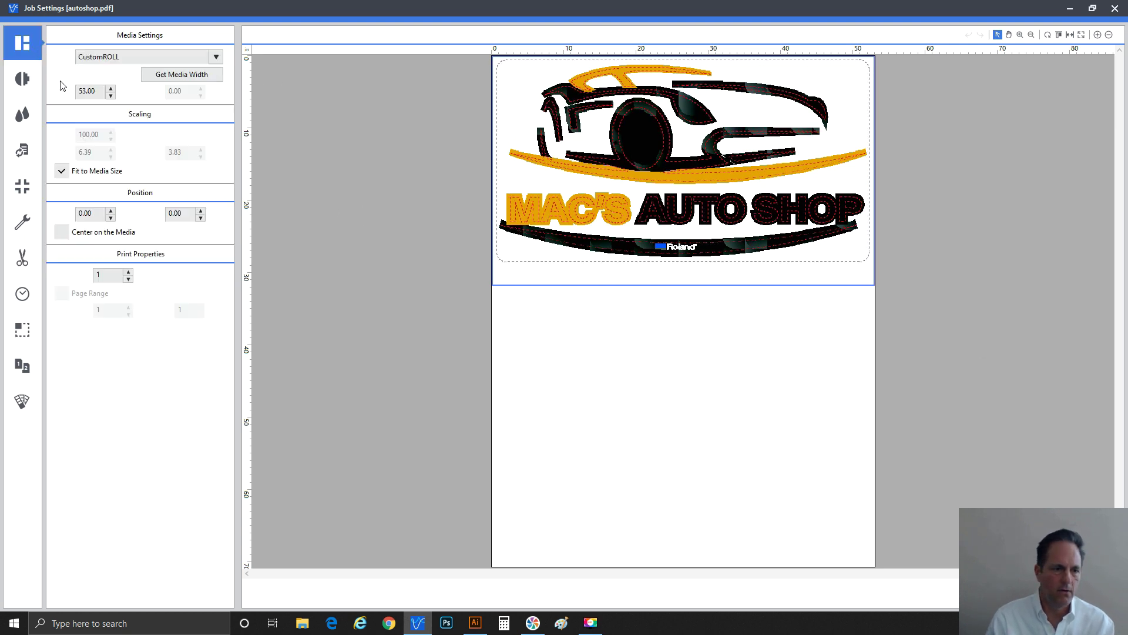
{"action": "left_click", "coordinate": [61, 170]}
{"action": "left_click", "coordinate": [1022, 593]}
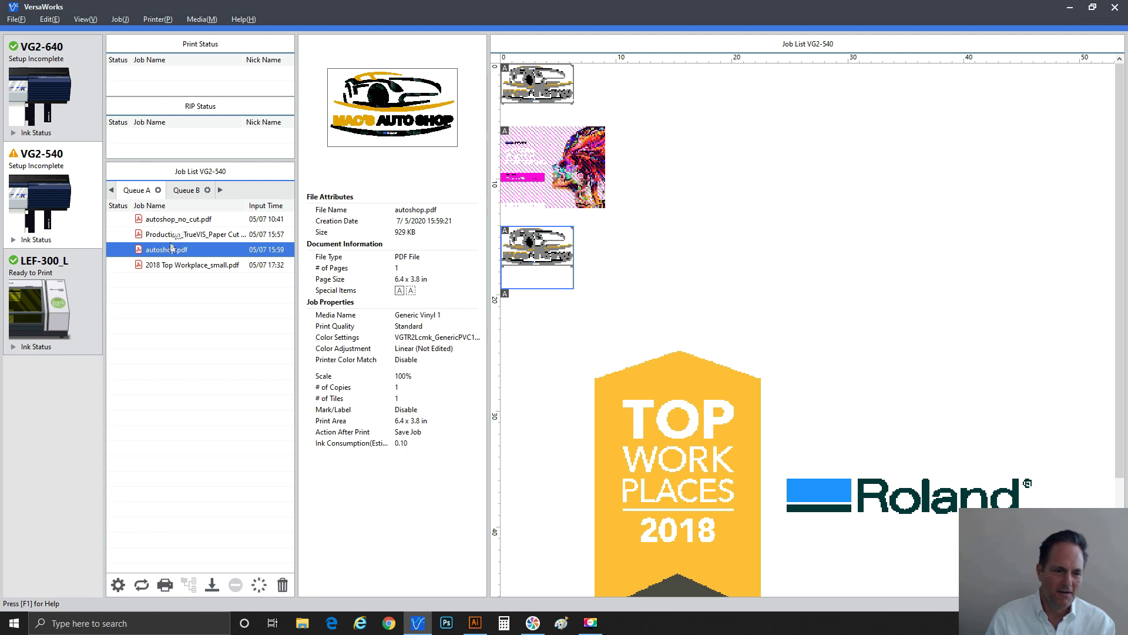
Set the 2018 Top Workplace_small.pdf job to media type Generic Clear PET Film with print mode W -> CMYKLcLmLk(v).
{"action": "left_click", "coordinate": [166, 265]}
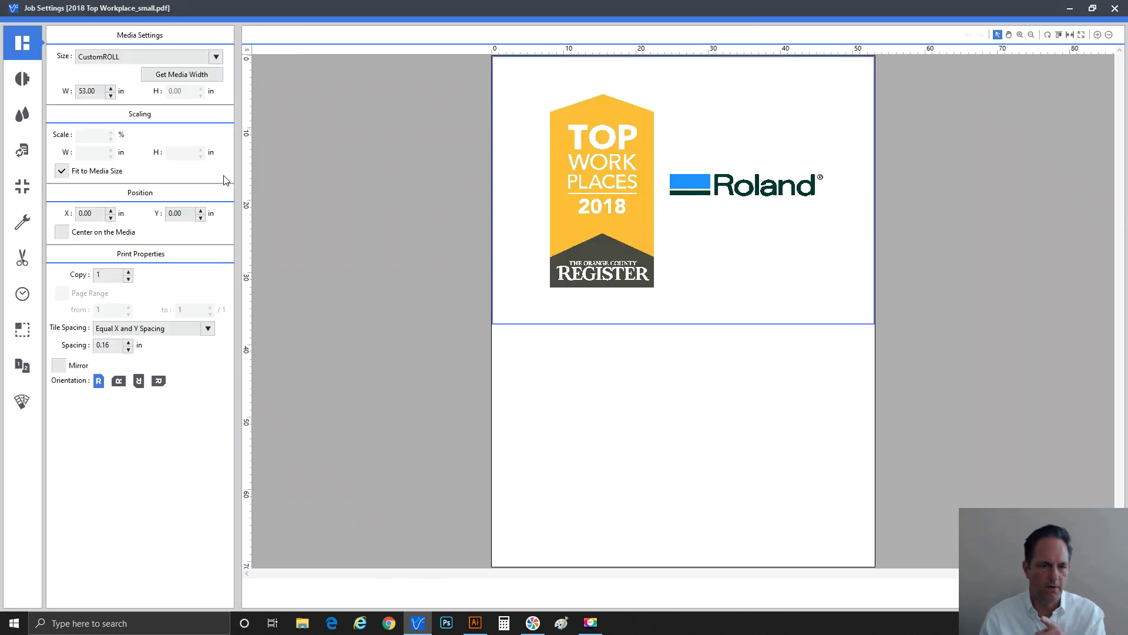
{"action": "left_click", "coordinate": [27, 82]}
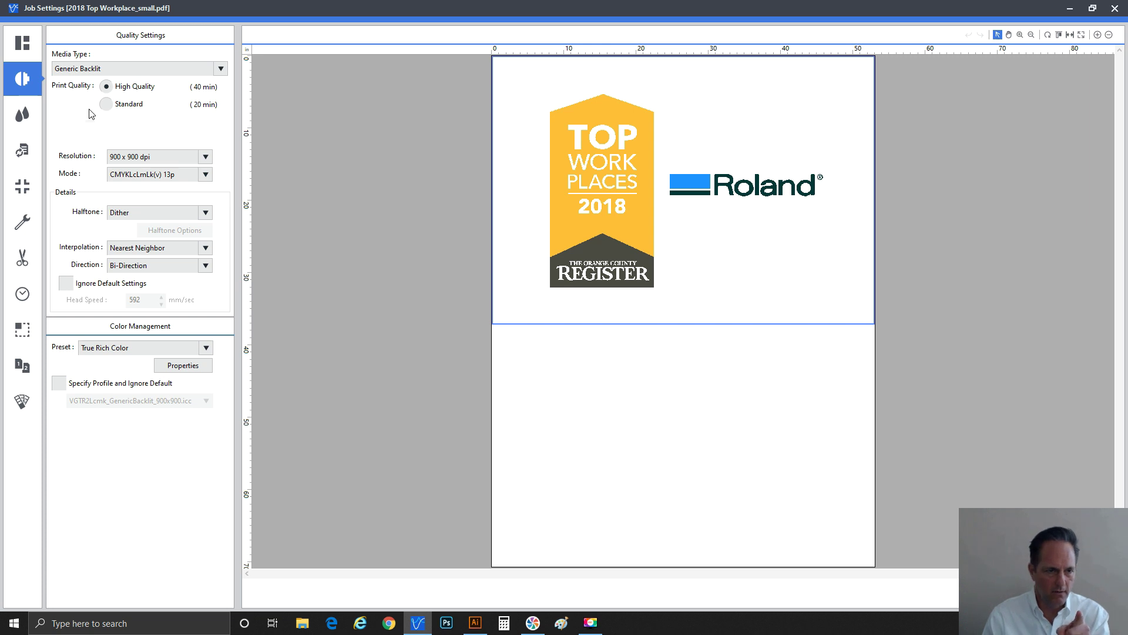
{"action": "left_click", "coordinate": [160, 68]}
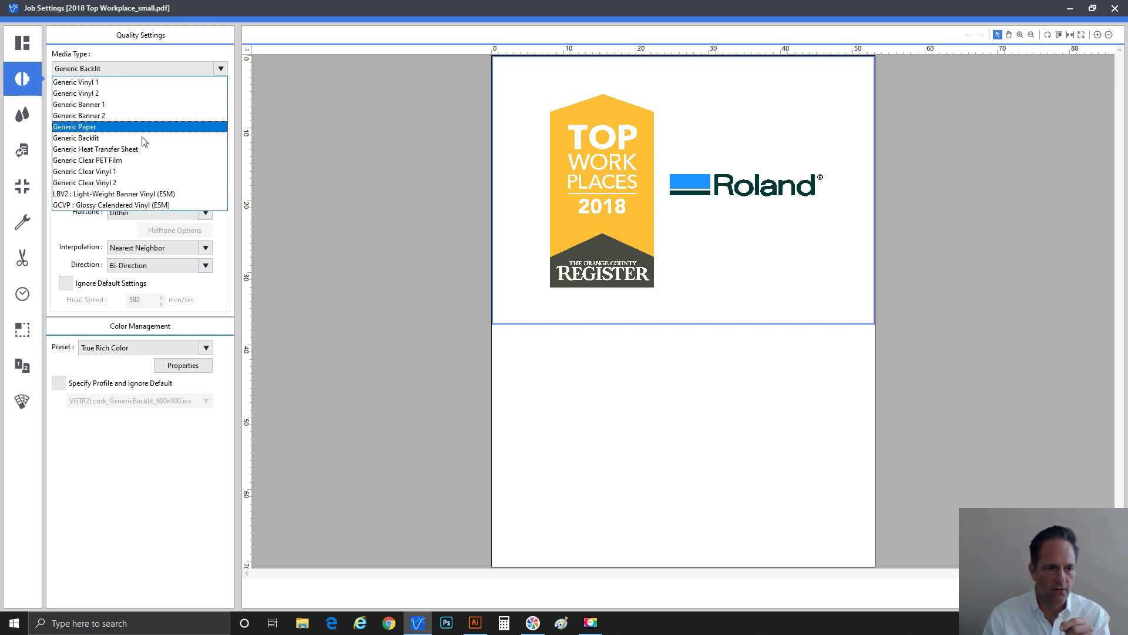
{"action": "left_click", "coordinate": [137, 160]}
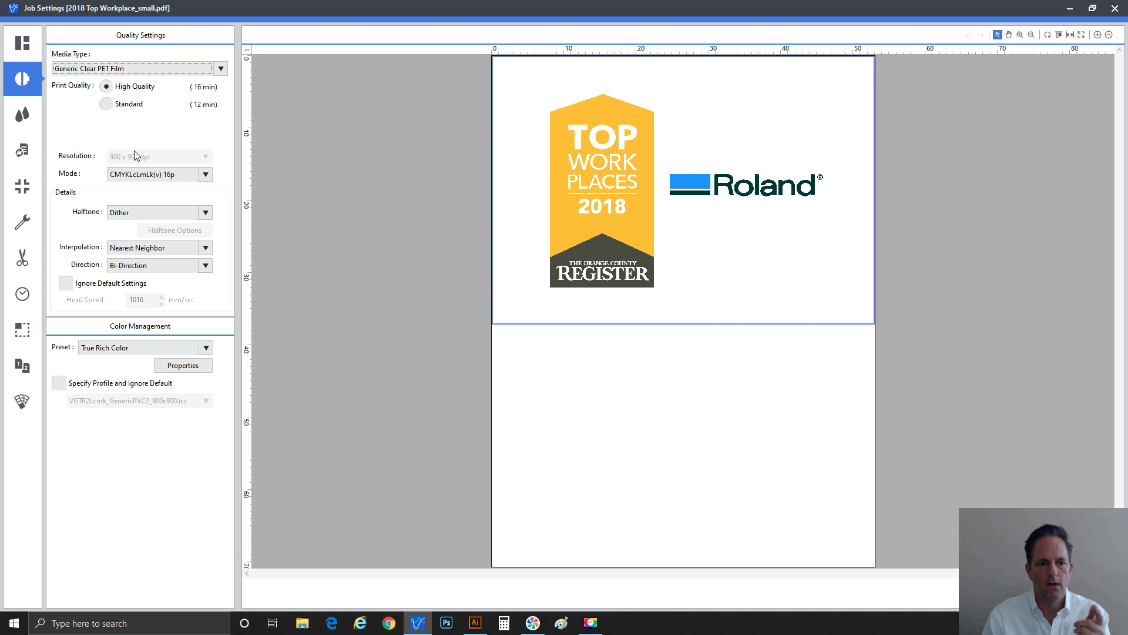
{"action": "left_click", "coordinate": [147, 178]}
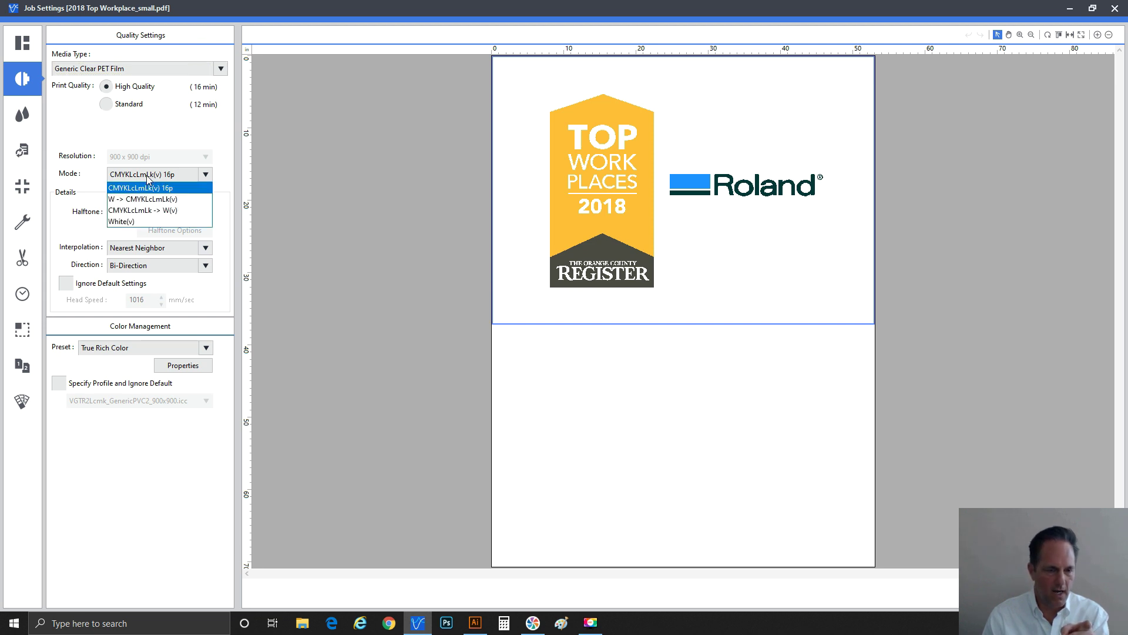
{"action": "left_click", "coordinate": [146, 200]}
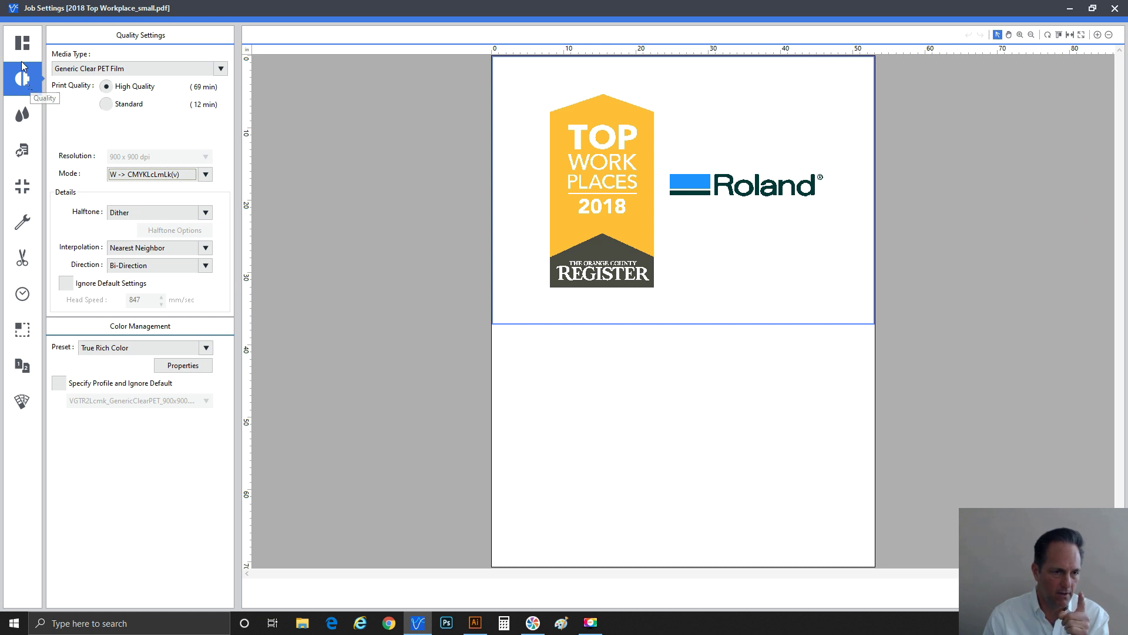
Enable special color plate generation for the 2018 Top Workplace job and recheck its quality settings.
{"action": "left_click", "coordinate": [19, 404]}
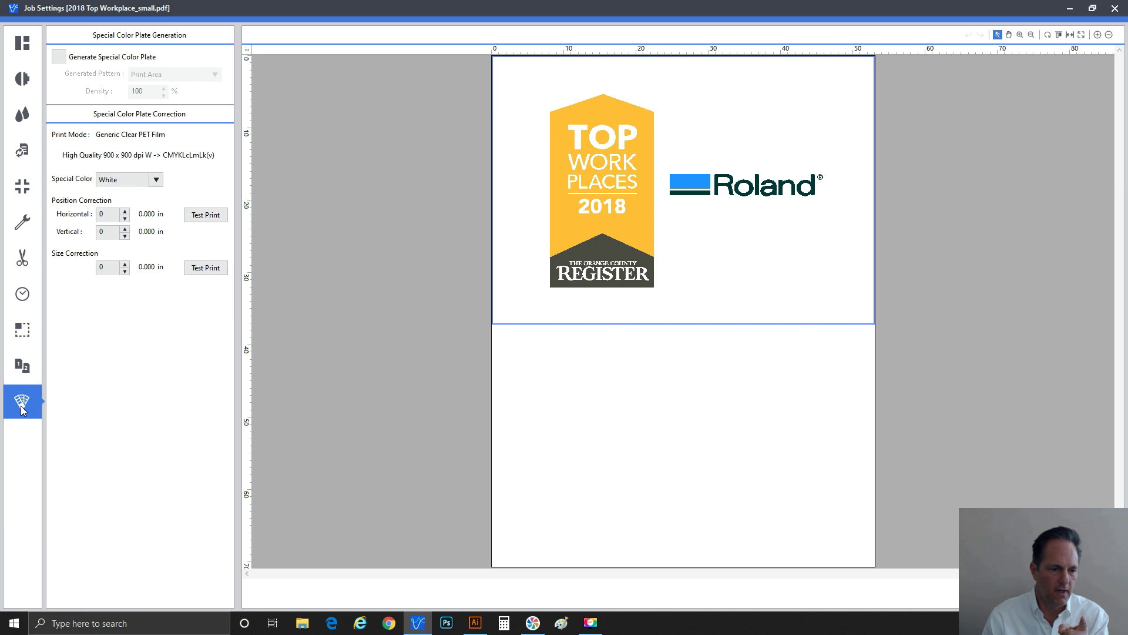
{"action": "left_click", "coordinate": [22, 371]}
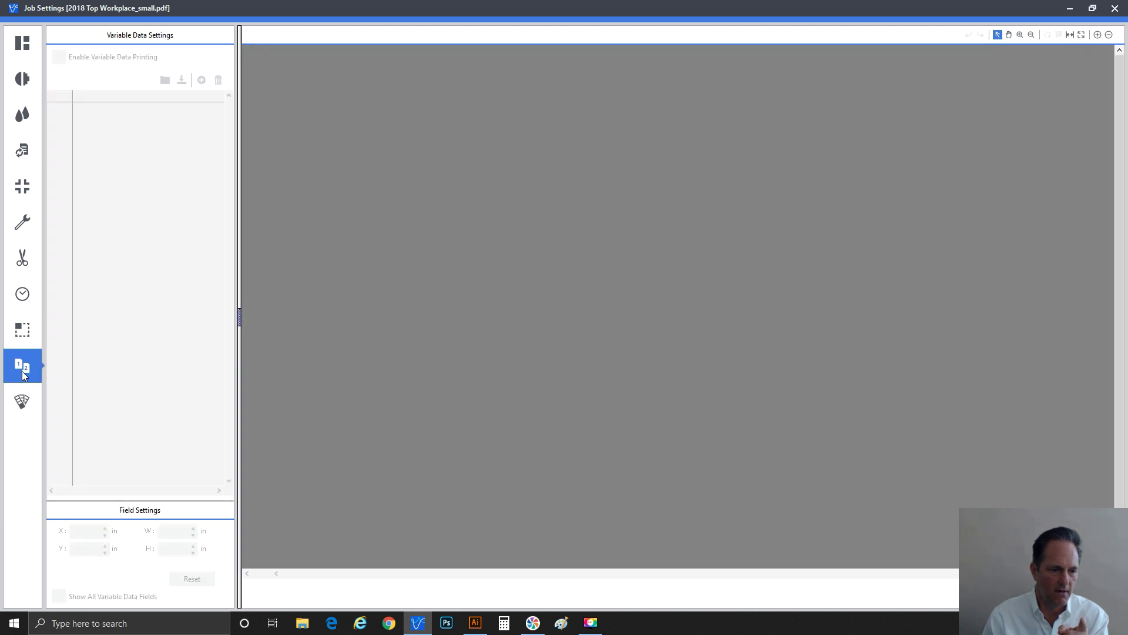
{"action": "left_click", "coordinate": [22, 405]}
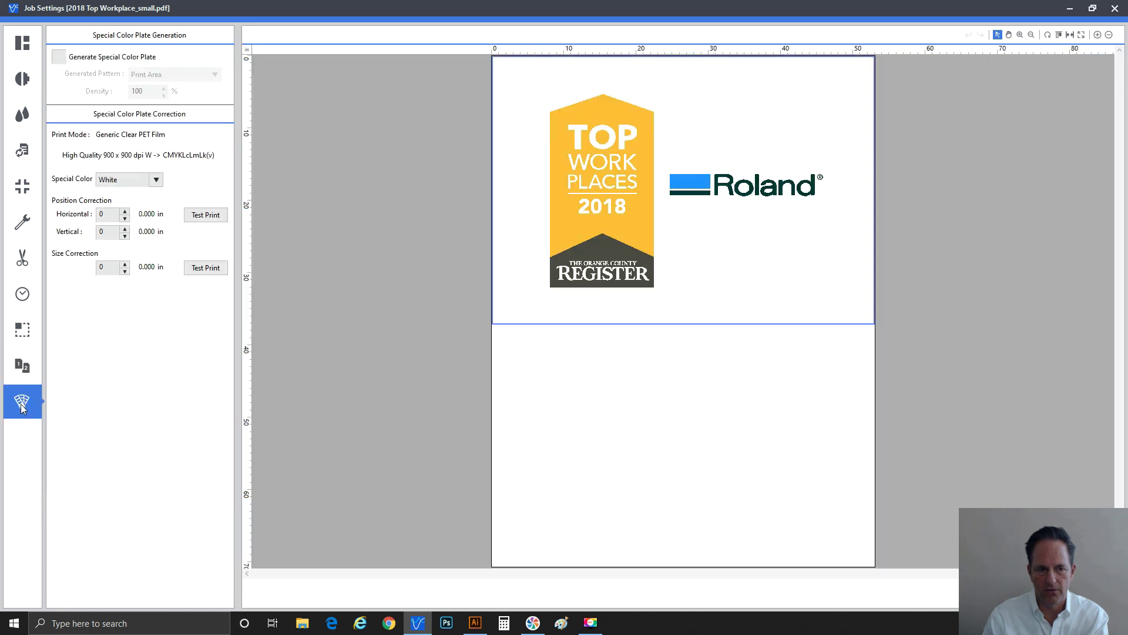
{"action": "left_click", "coordinate": [64, 59]}
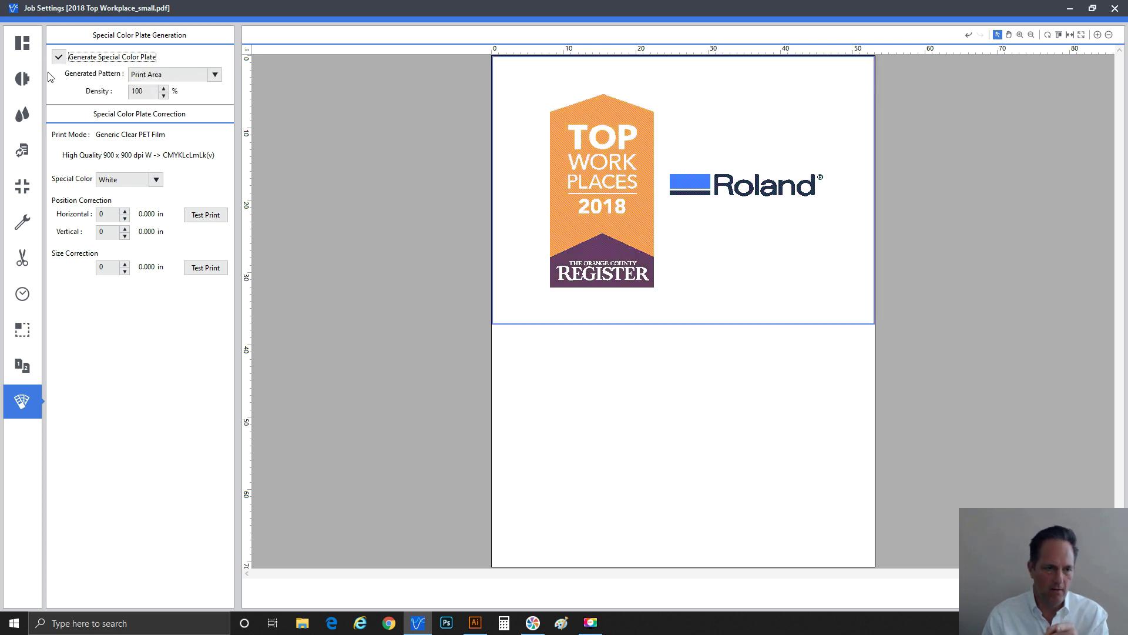
{"action": "left_click", "coordinate": [27, 83]}
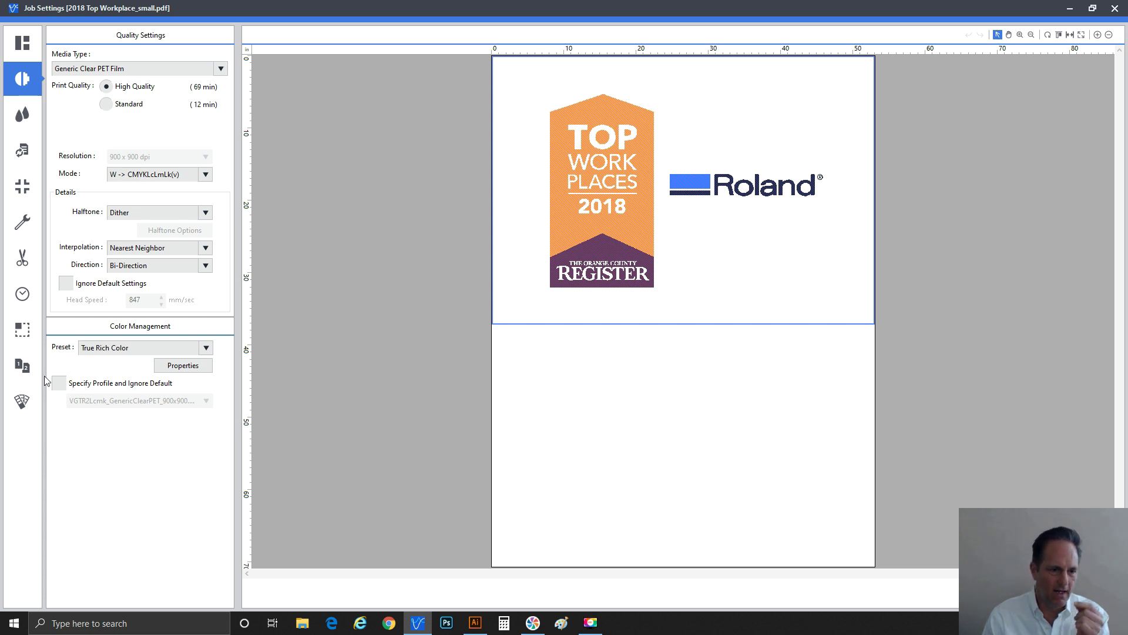
{"action": "left_click", "coordinate": [25, 402]}
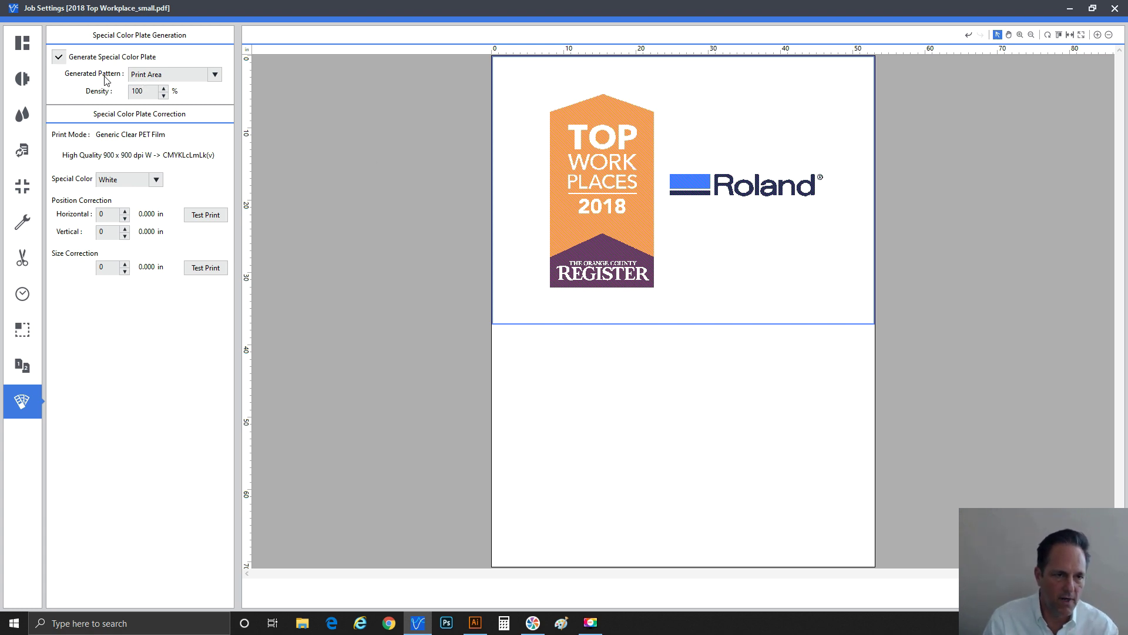
Try the Outside Print Area and Entire Image patterns for the generated white plate, returning to Print Area.
{"action": "left_click", "coordinate": [161, 75]}
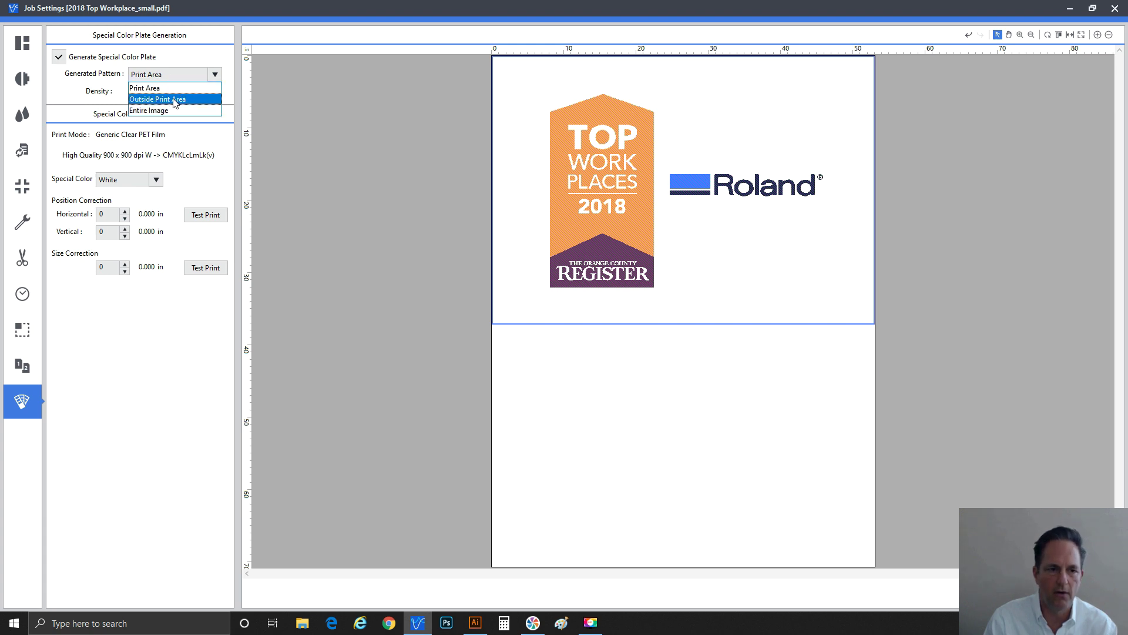
{"action": "left_click", "coordinate": [174, 100]}
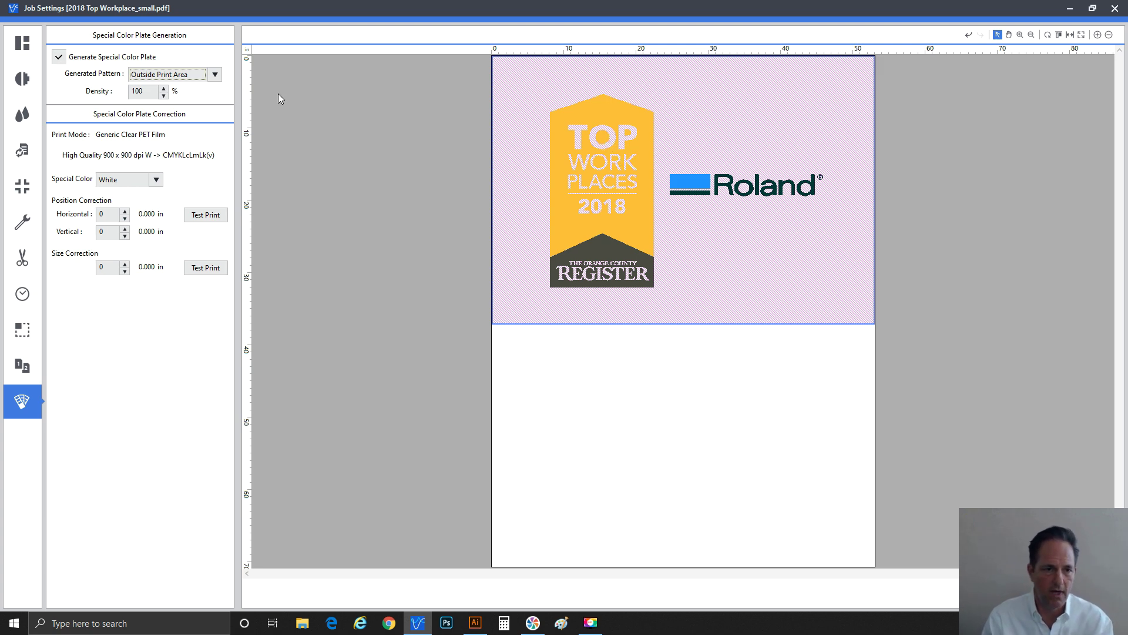
{"action": "left_click", "coordinate": [206, 78]}
{"action": "left_click", "coordinate": [177, 109]}
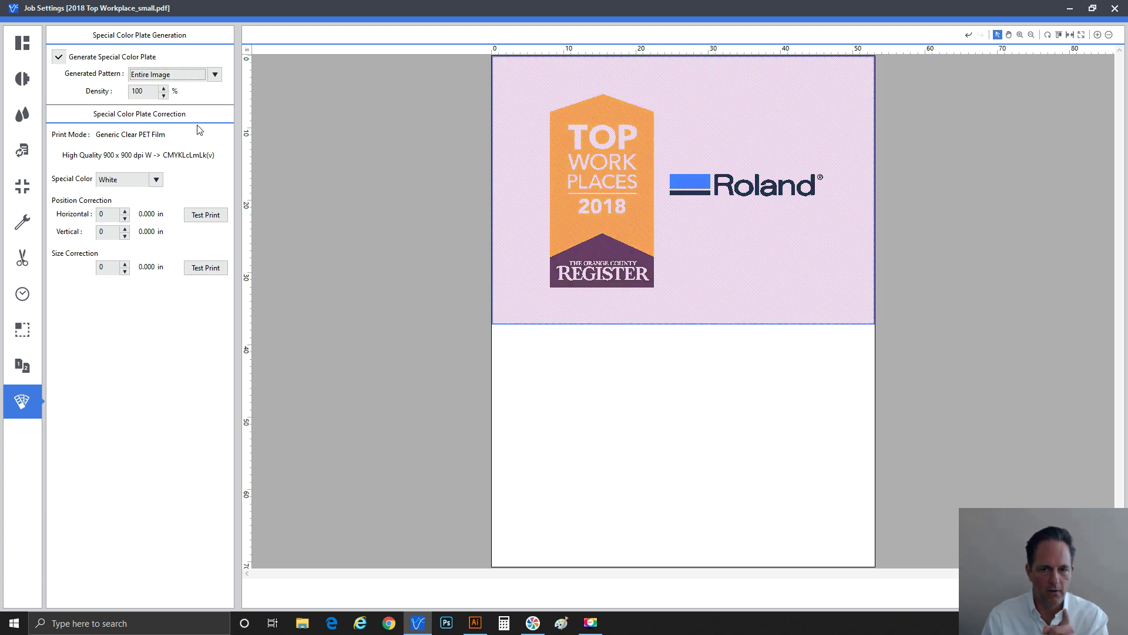
{"action": "left_click", "coordinate": [176, 80]}
{"action": "left_click", "coordinate": [150, 87]}
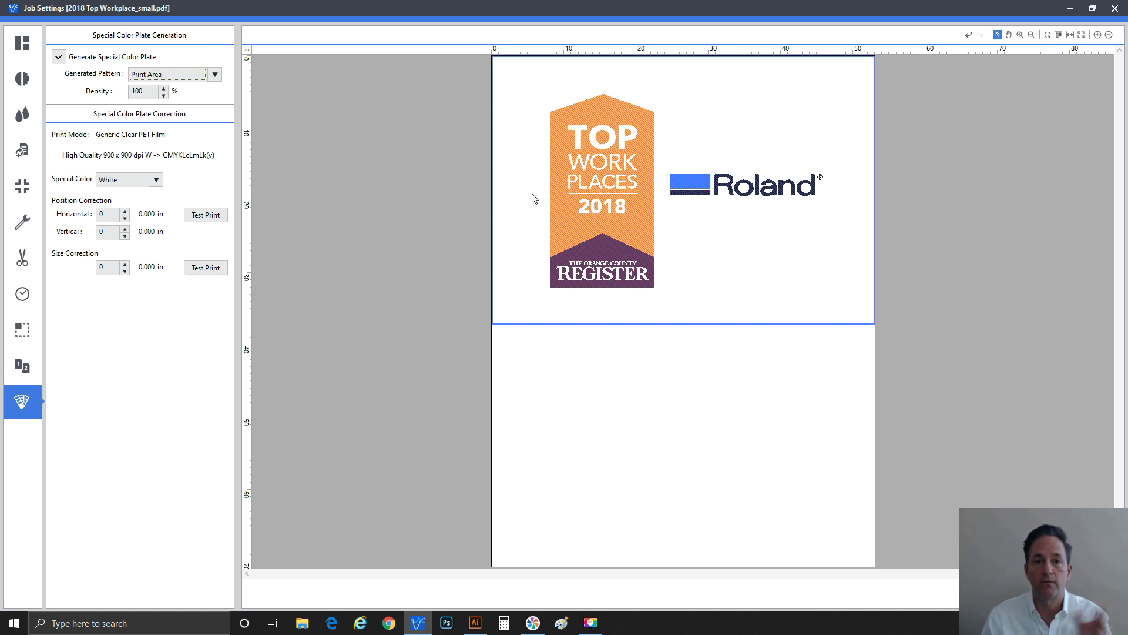
{"action": "left_click", "coordinate": [212, 78]}
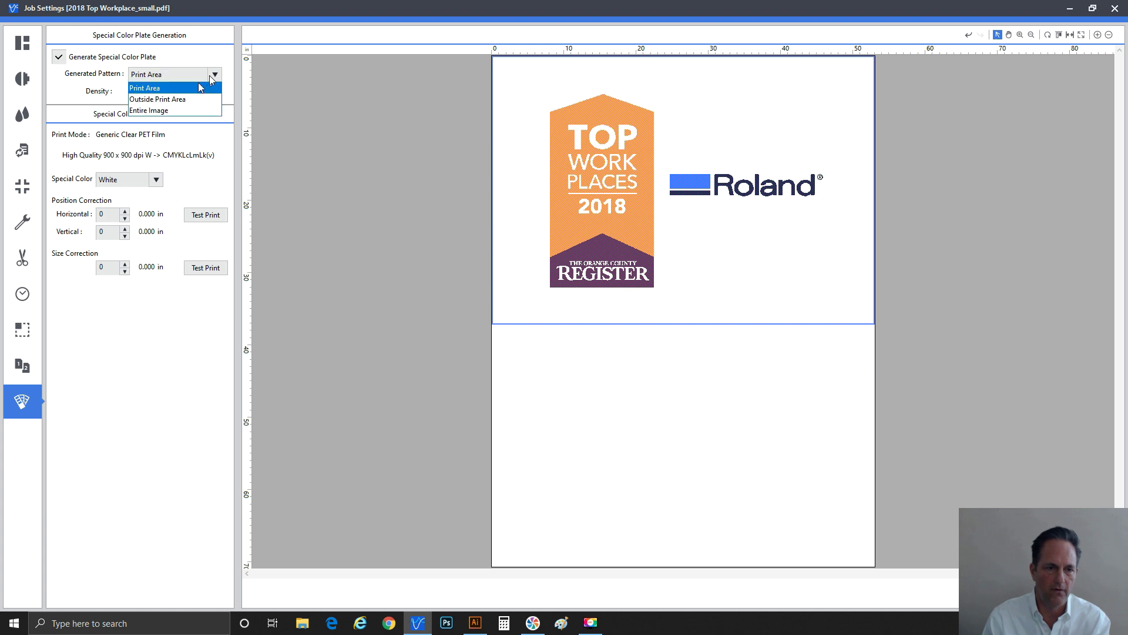
{"action": "left_click", "coordinate": [179, 111]}
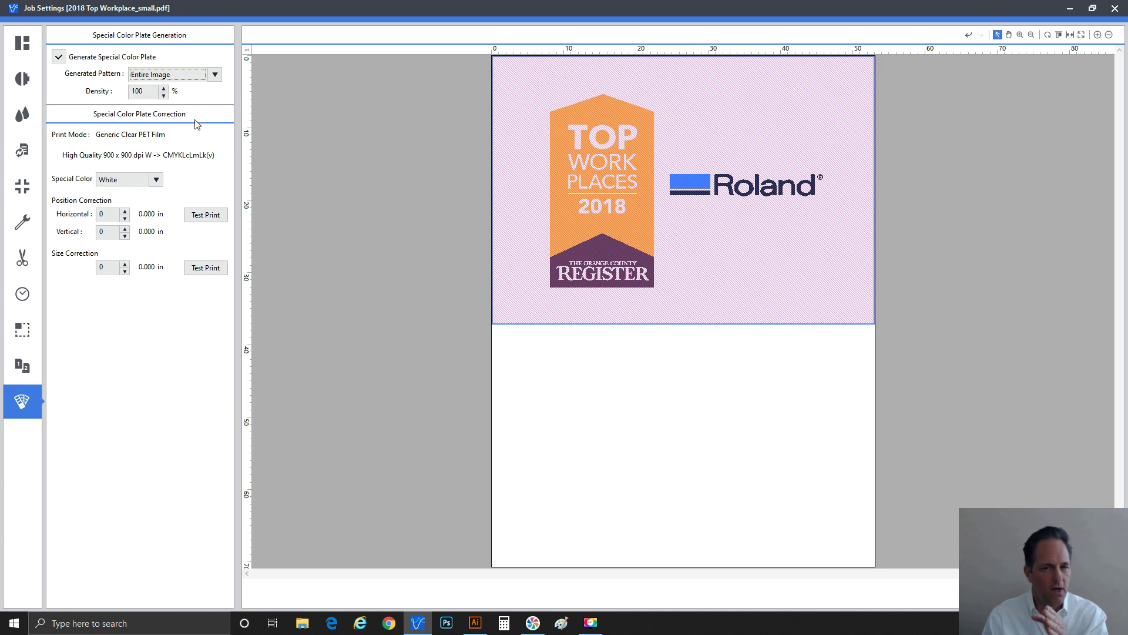
{"action": "left_click", "coordinate": [160, 75]}
{"action": "left_click", "coordinate": [162, 89]}
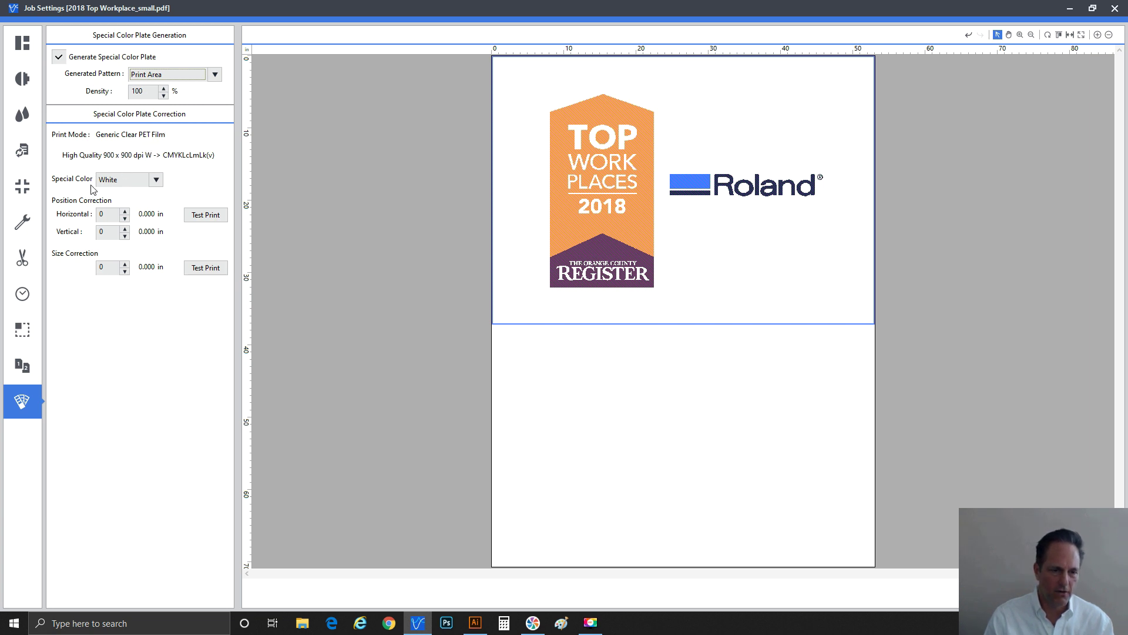
Keep White as the special color and run its position correction test print with the Detailed pattern.
{"action": "left_click", "coordinate": [156, 179]}
{"action": "left_click", "coordinate": [156, 179]}
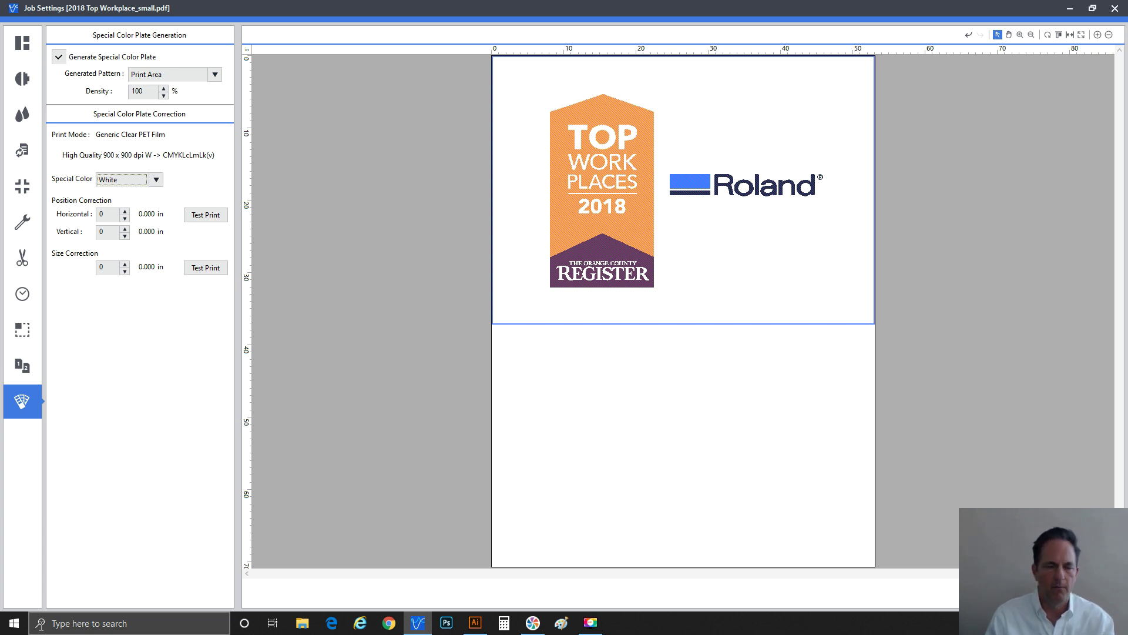
{"action": "left_click", "coordinate": [195, 217]}
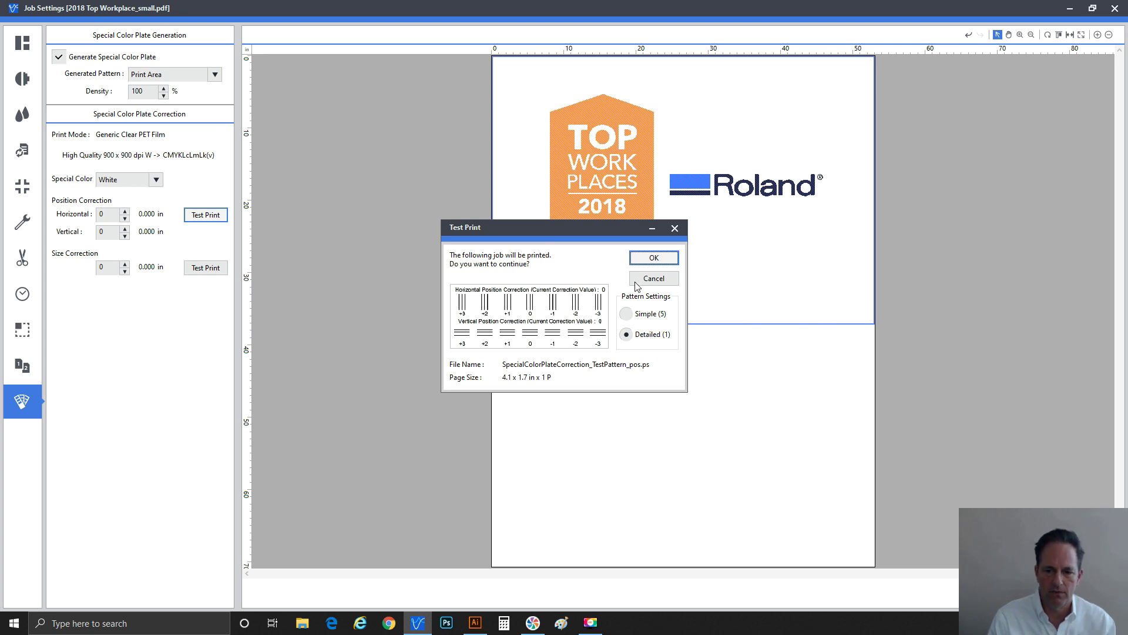
{"action": "left_click", "coordinate": [653, 259]}
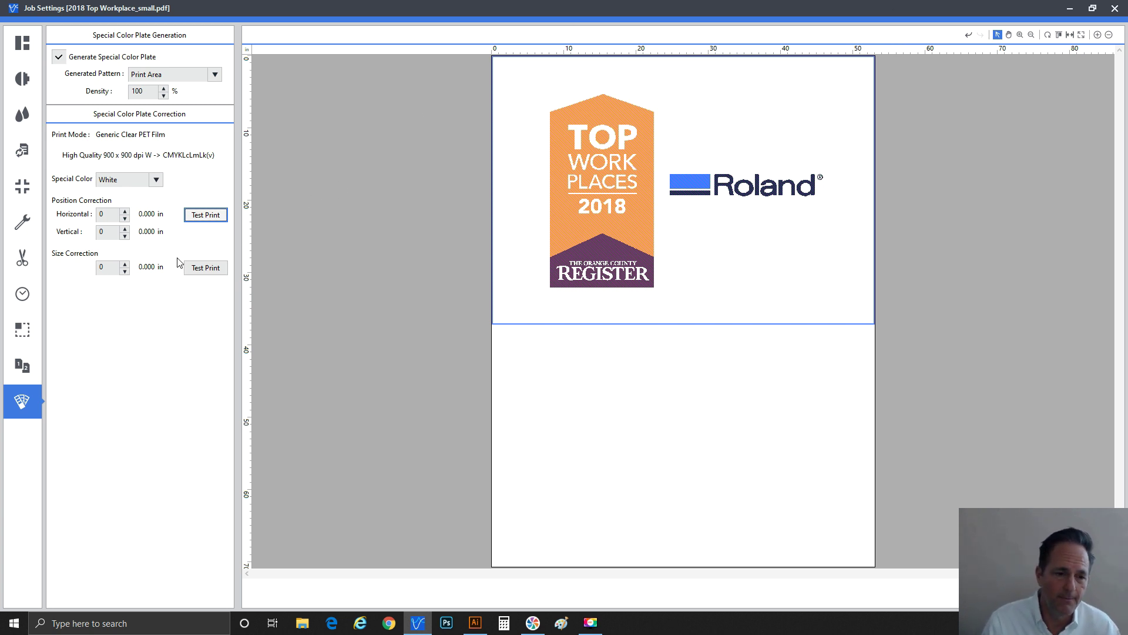
Set the white plate's size correction to -5 and save the 2018 Top Workplace job settings.
{"action": "left_click", "coordinate": [125, 272]}
{"action": "left_click", "coordinate": [124, 271]}
{"action": "left_click", "coordinate": [125, 271]}
{"action": "left_click", "coordinate": [125, 272]}
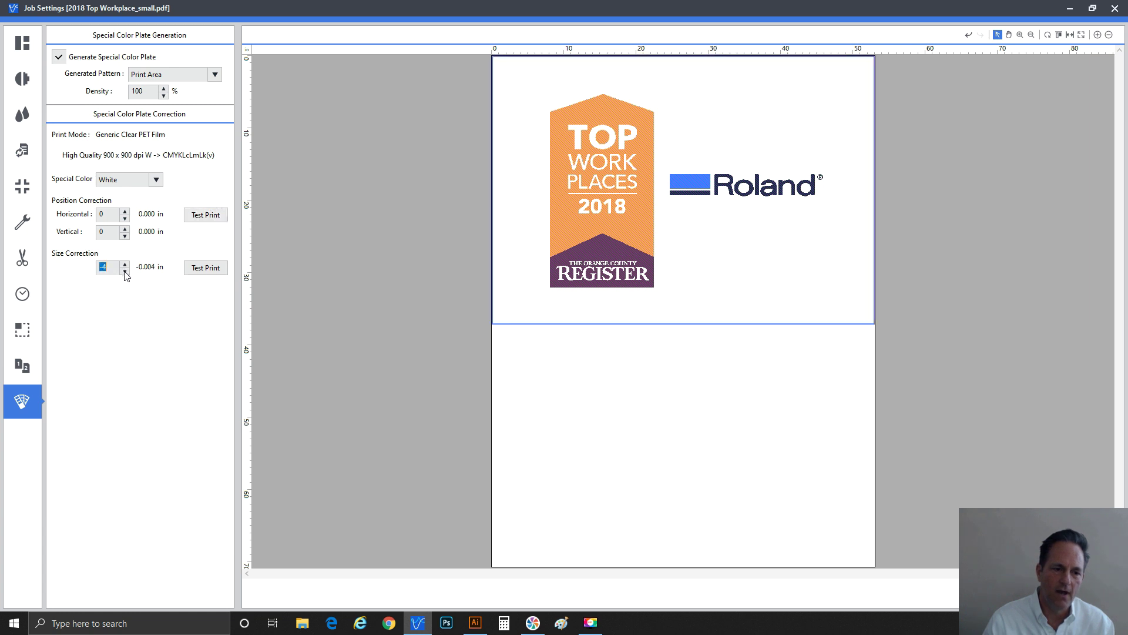
{"action": "left_click", "coordinate": [125, 272]}
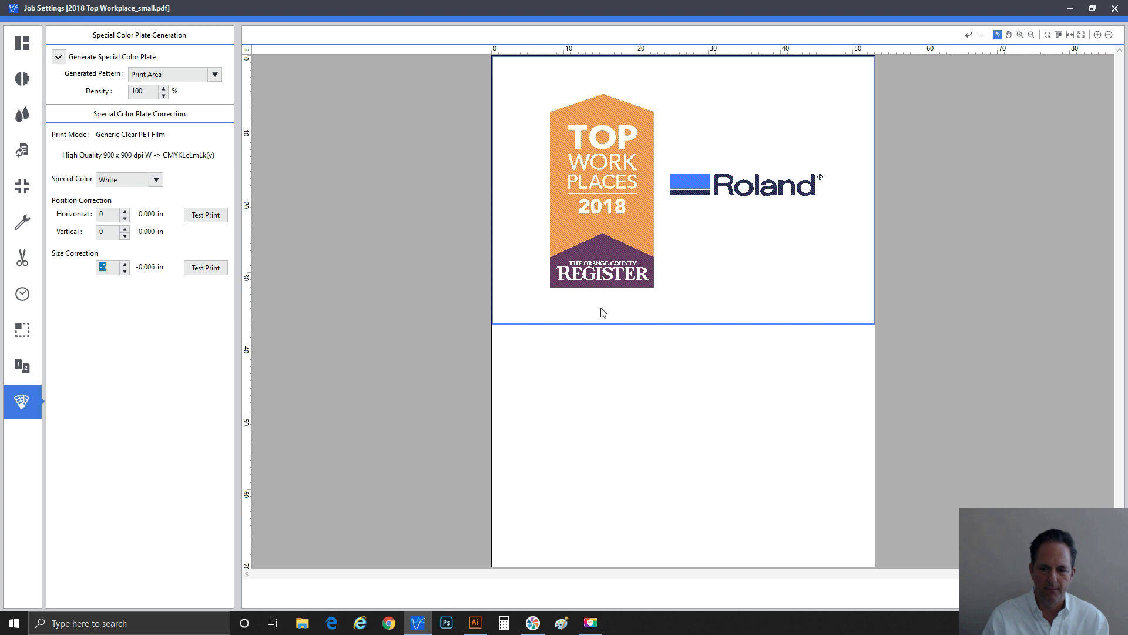
{"action": "key", "text": "Return"}
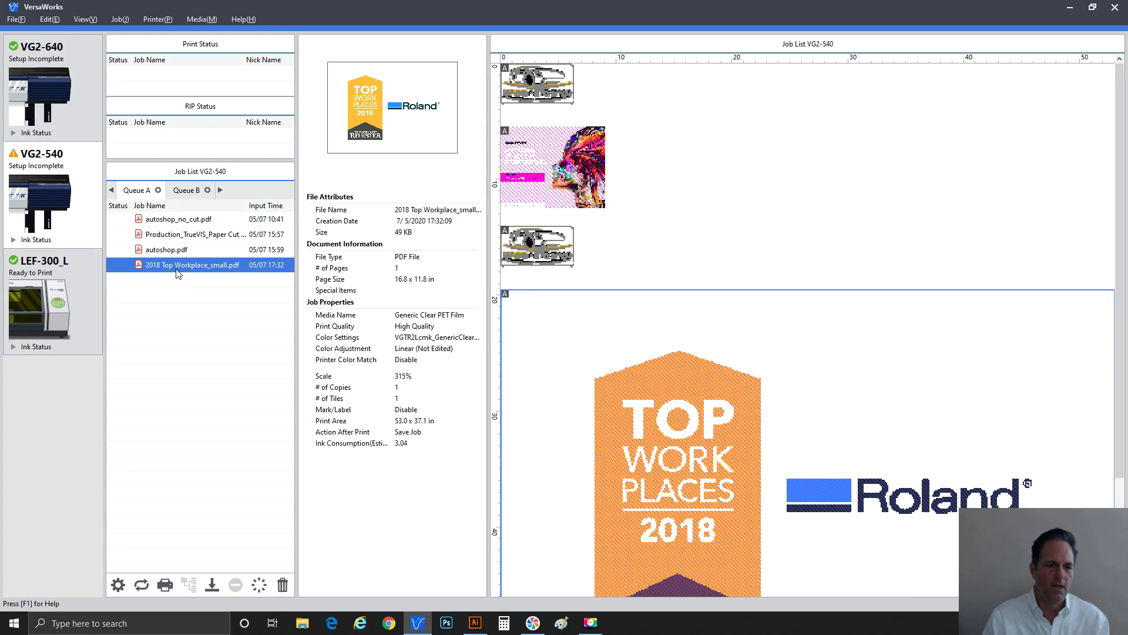
On the LEF-300_L printer, open the Wood_Coaster_Single_Kingsnake job's settings and set its media type to Primer.
{"action": "left_click", "coordinate": [61, 284]}
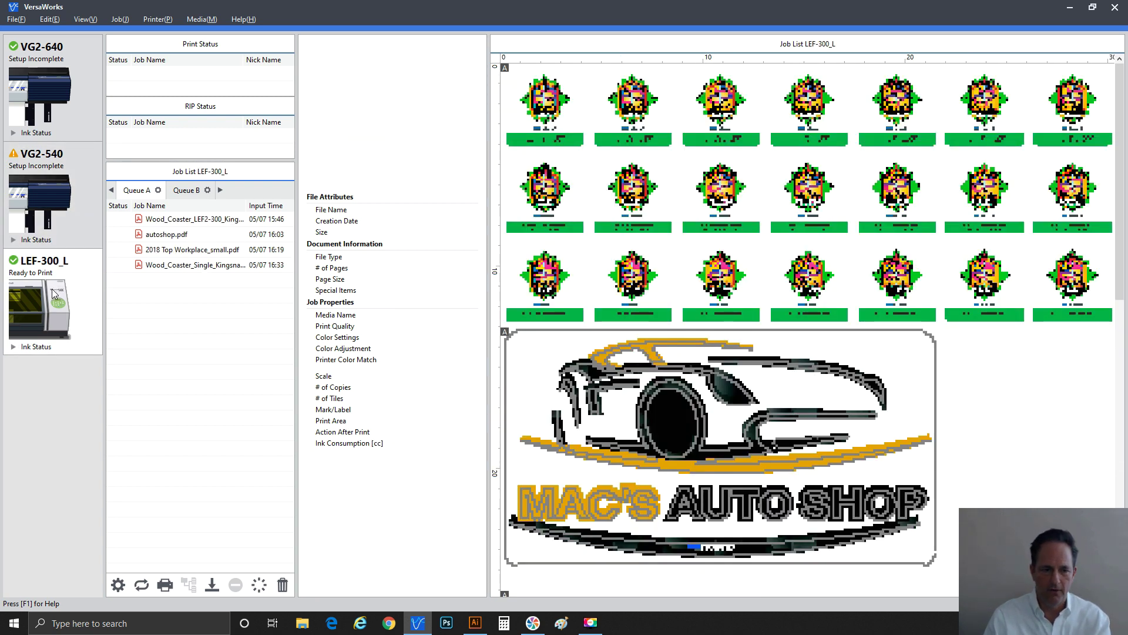
{"action": "left_click", "coordinate": [190, 265]}
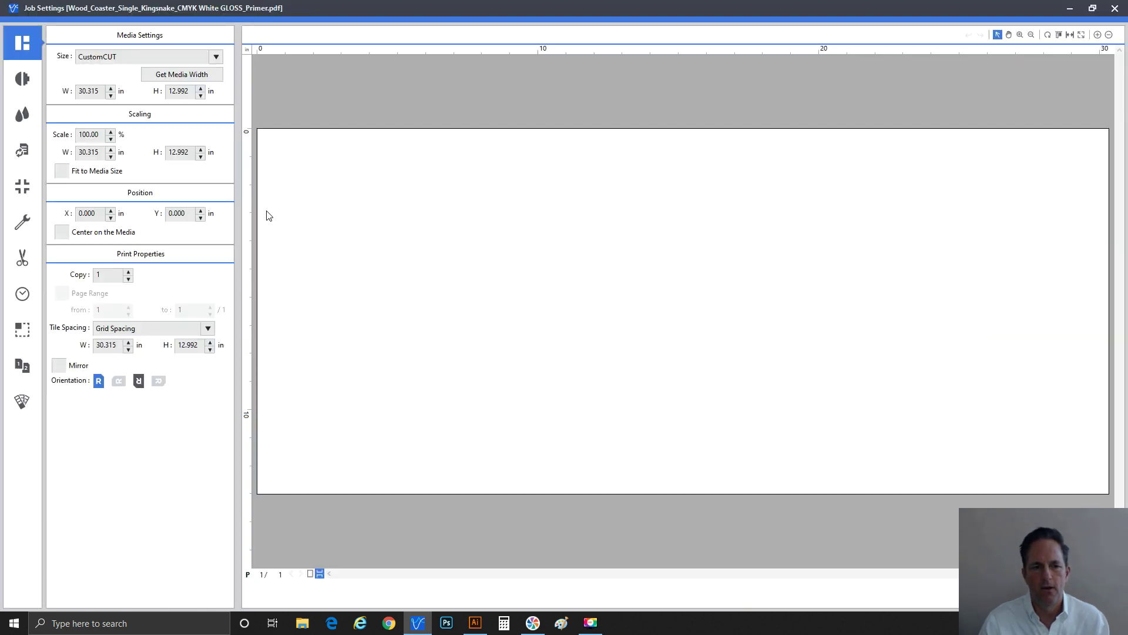
{"action": "left_click", "coordinate": [23, 79]}
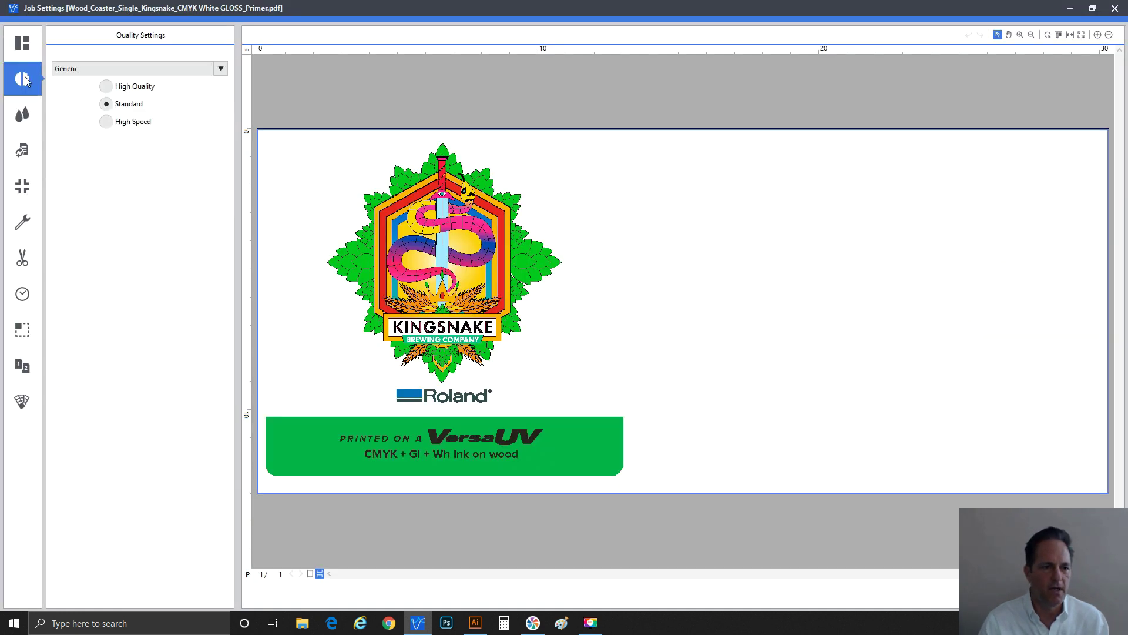
{"action": "left_click", "coordinate": [81, 69]}
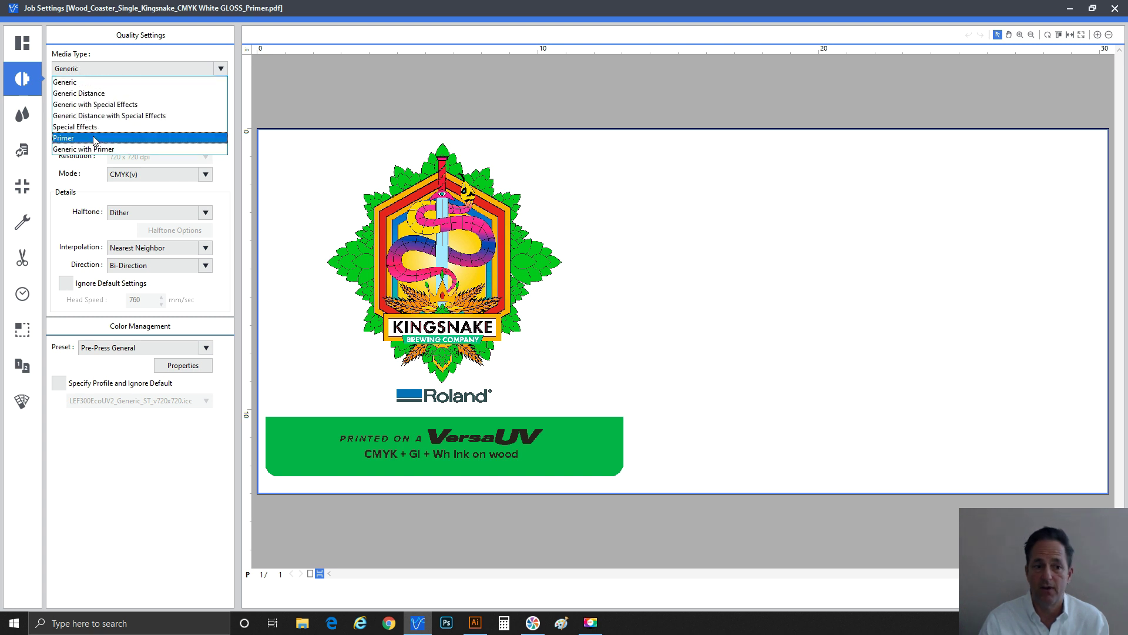
{"action": "left_click", "coordinate": [94, 139]}
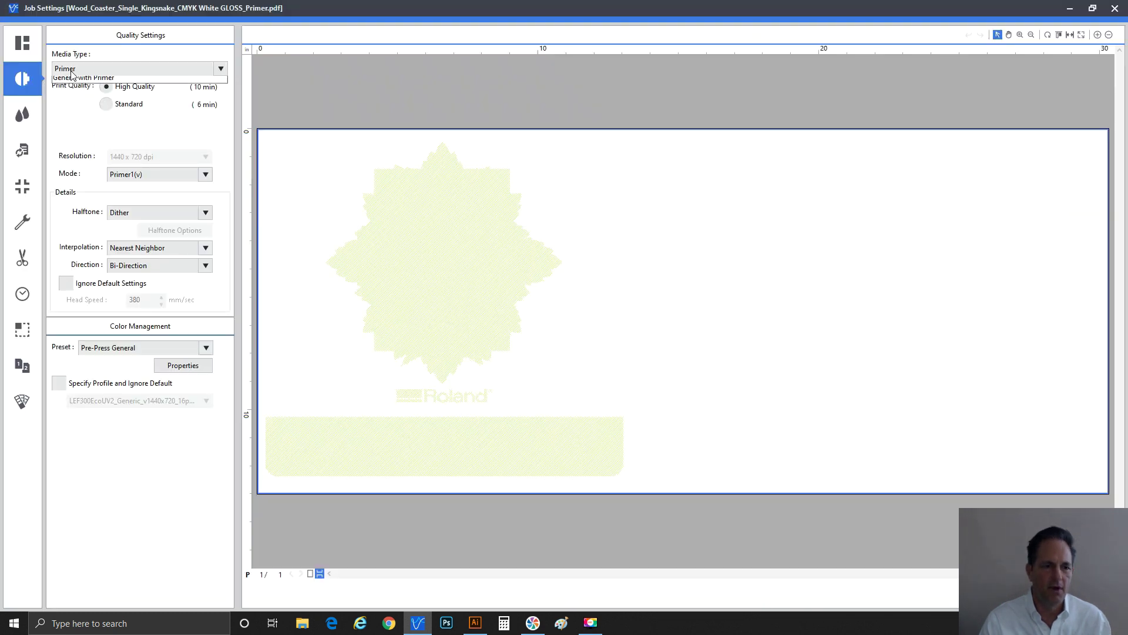
Set the coaster job's media type to Generic, try print mode White->CMYK(v), and switch the mode to White(v).
{"action": "left_click", "coordinate": [72, 75]}
{"action": "left_click", "coordinate": [69, 82]}
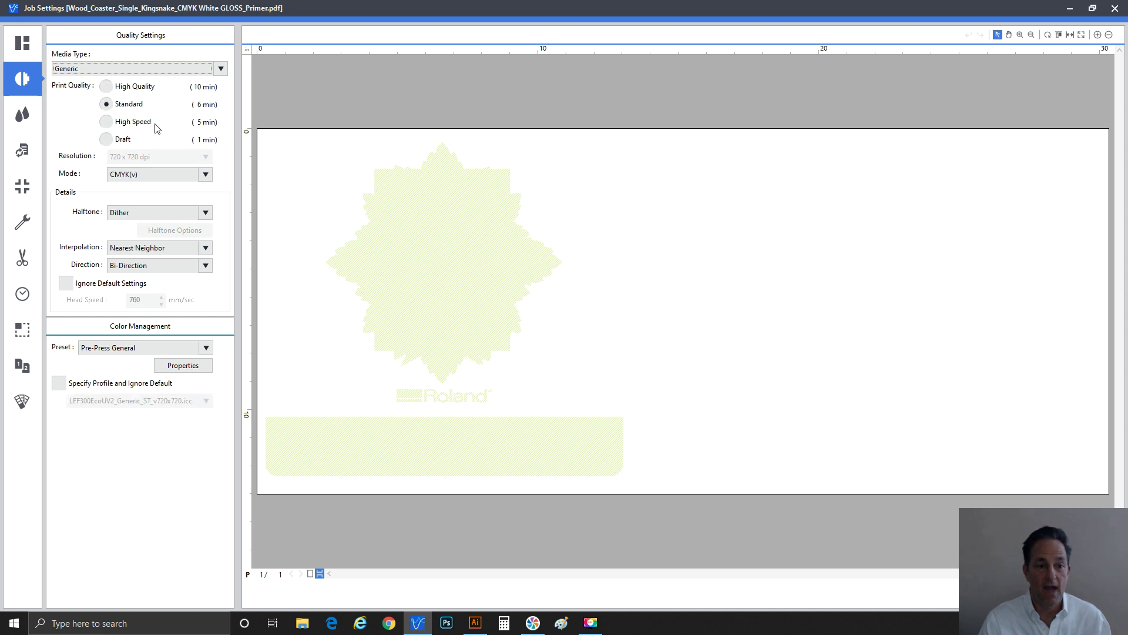
{"action": "left_click", "coordinate": [154, 174]}
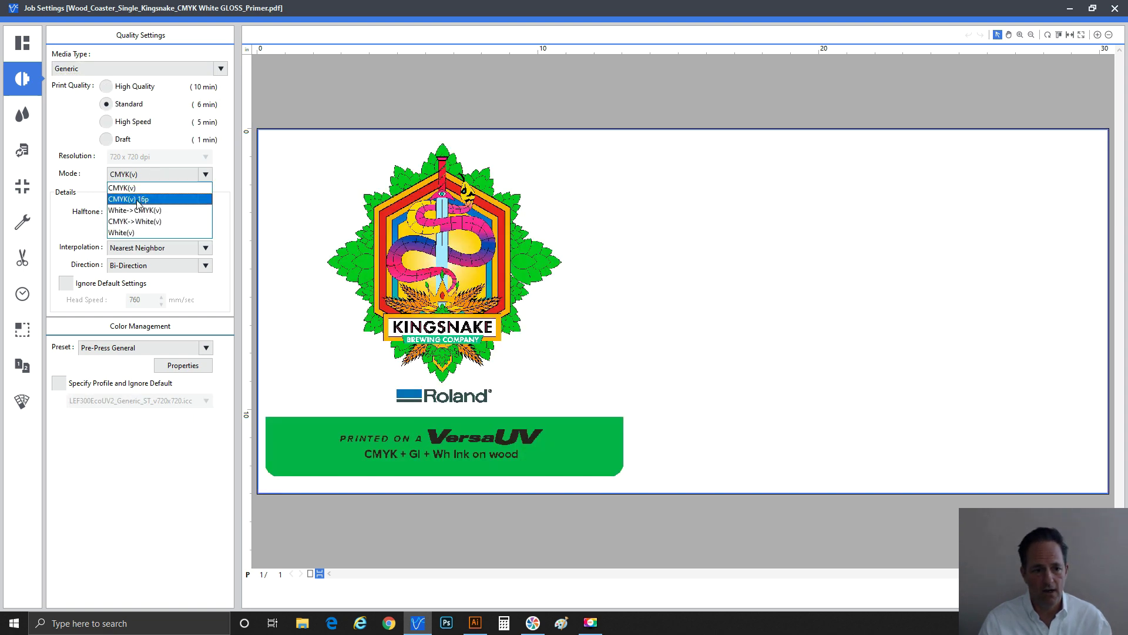
{"action": "left_click", "coordinate": [139, 211]}
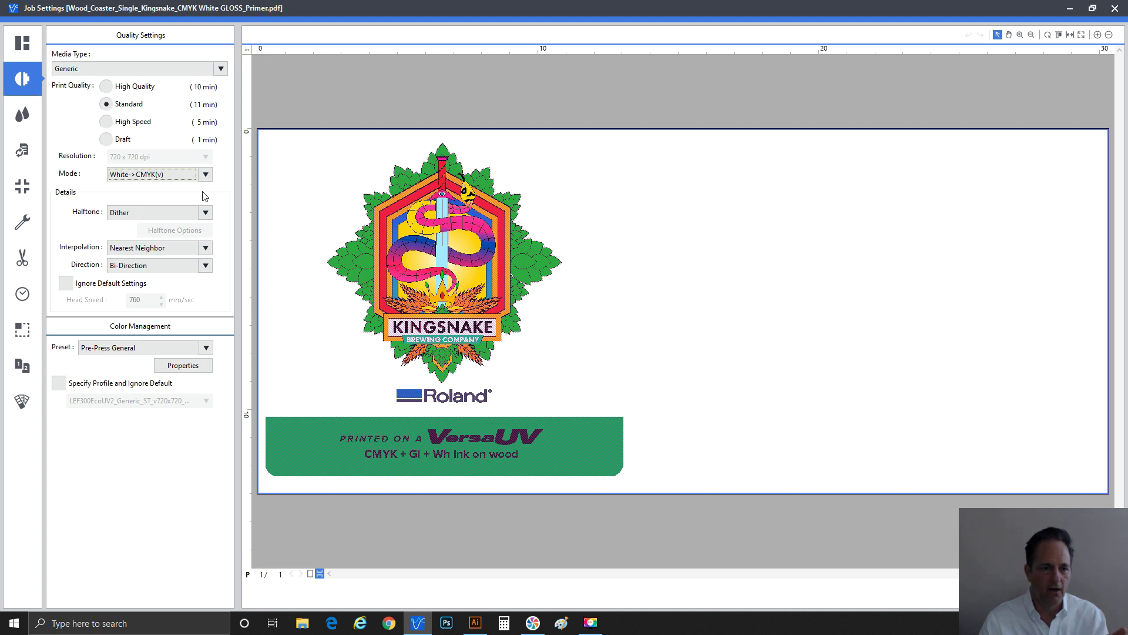
{"action": "left_click", "coordinate": [175, 177]}
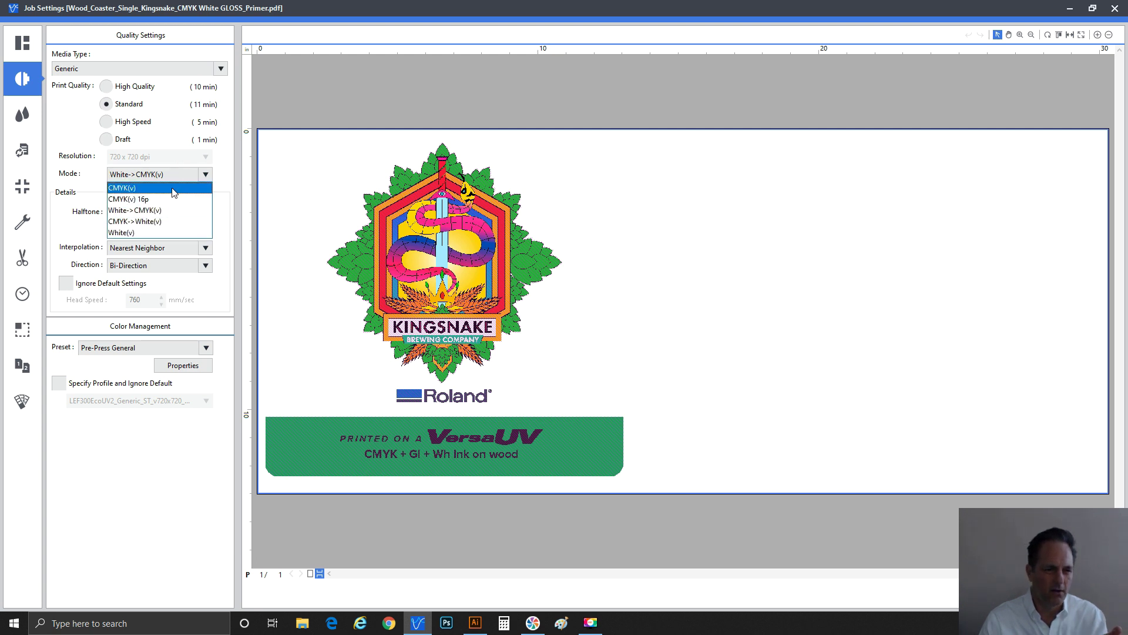
{"action": "left_click", "coordinate": [165, 233]}
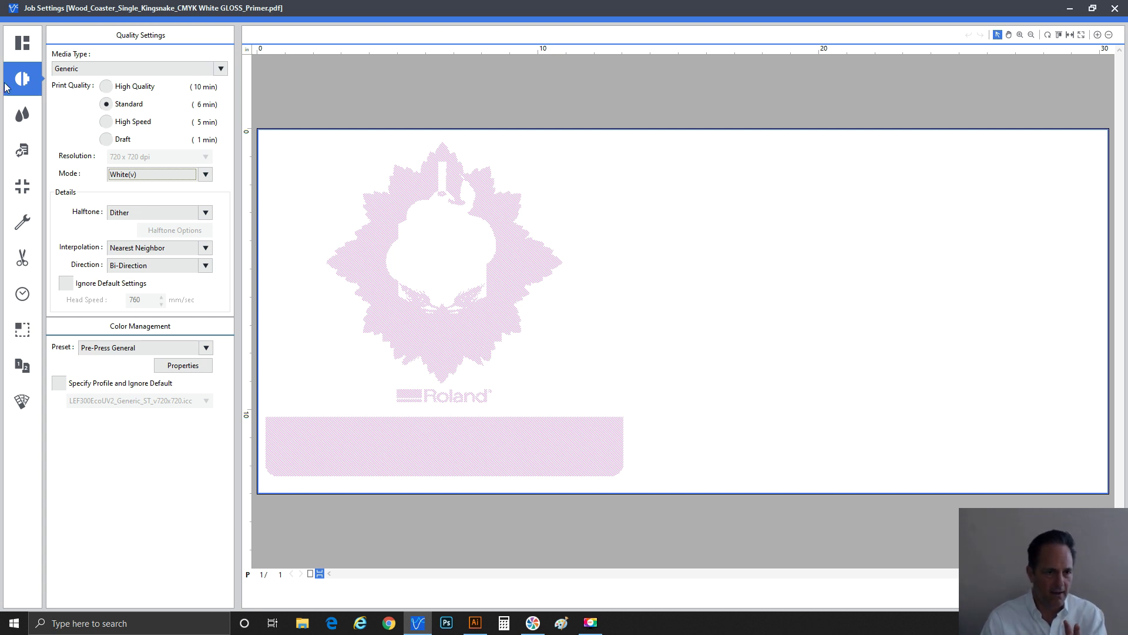
Save and reopen the Wood_Coaster_Single_Kingsnake job's settings and set its media type to Special Effects.
{"action": "left_click", "coordinate": [30, 51]}
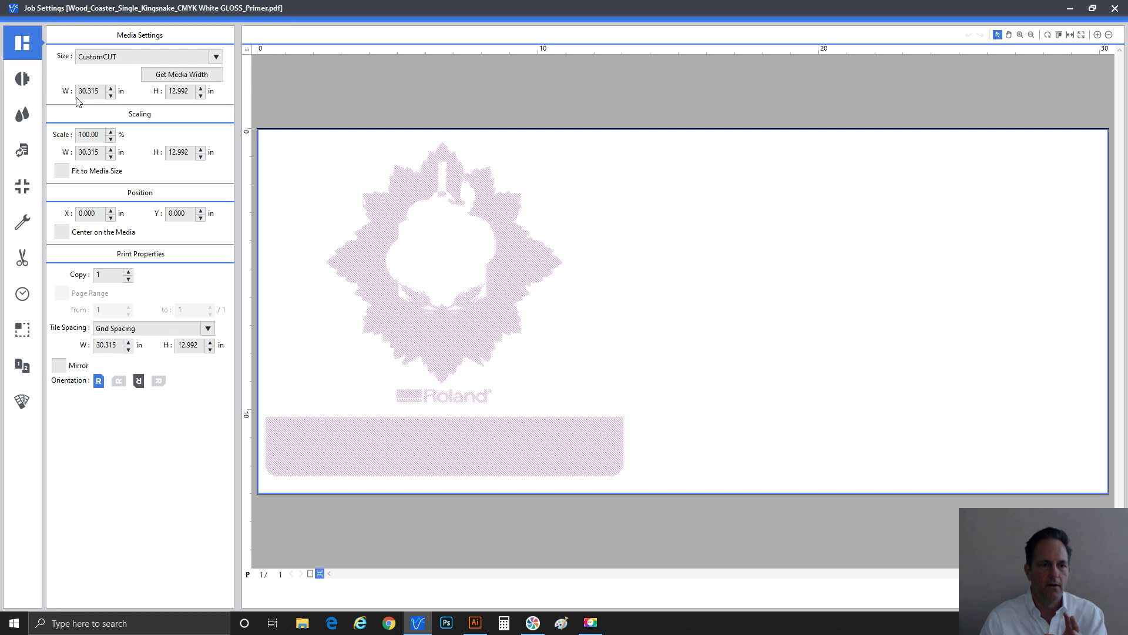
{"action": "key", "text": "Return"}
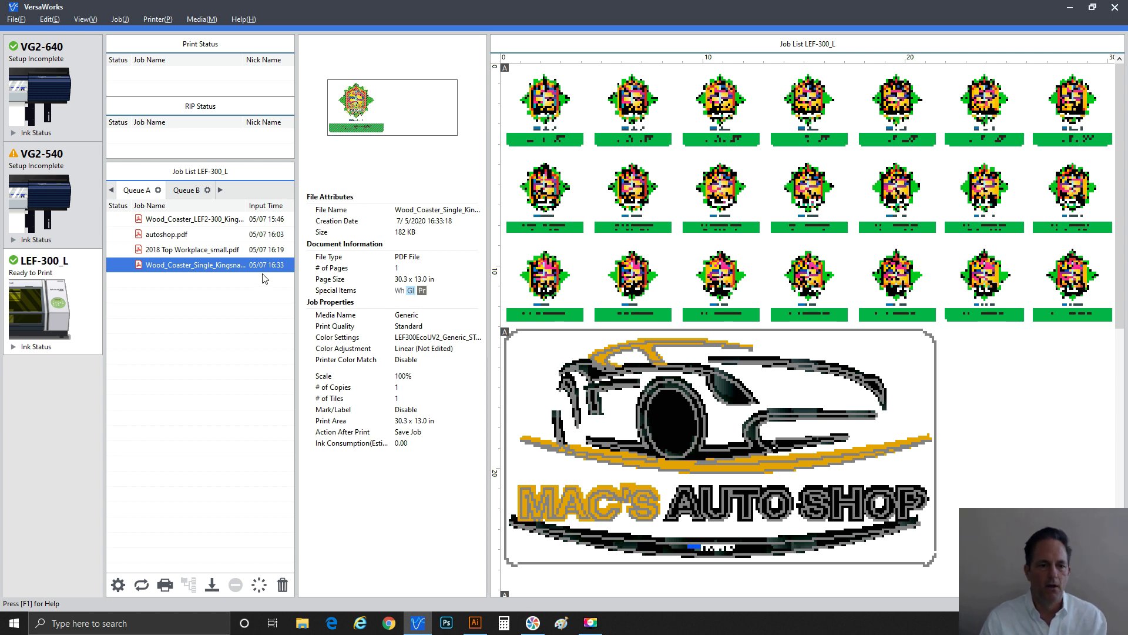
{"action": "double_click", "coordinate": [194, 269]}
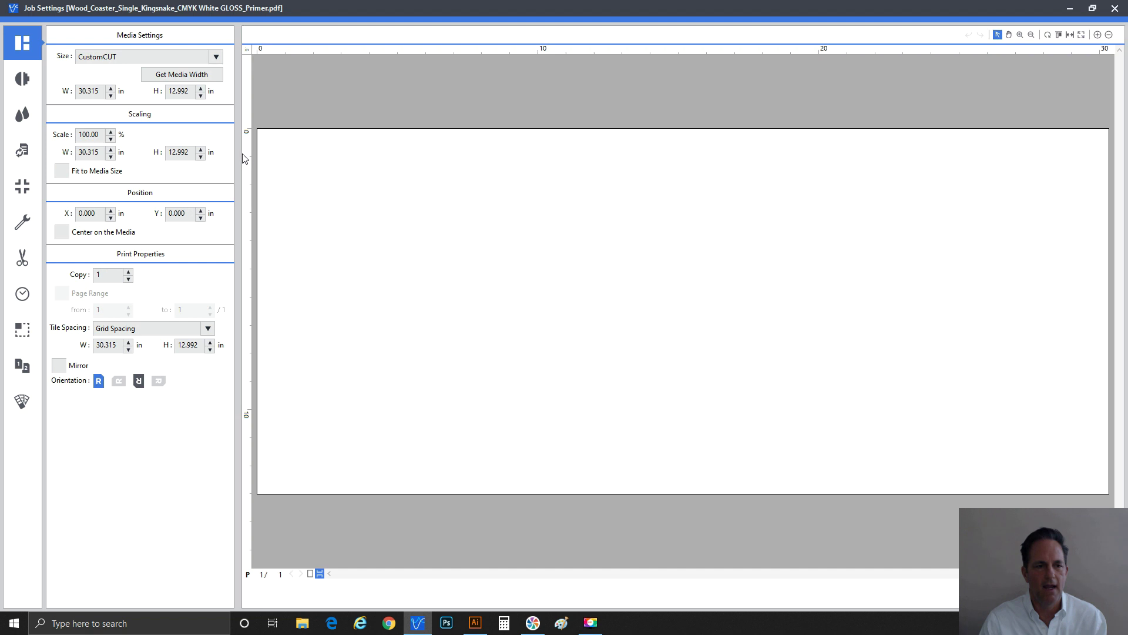
{"action": "left_click", "coordinate": [41, 74]}
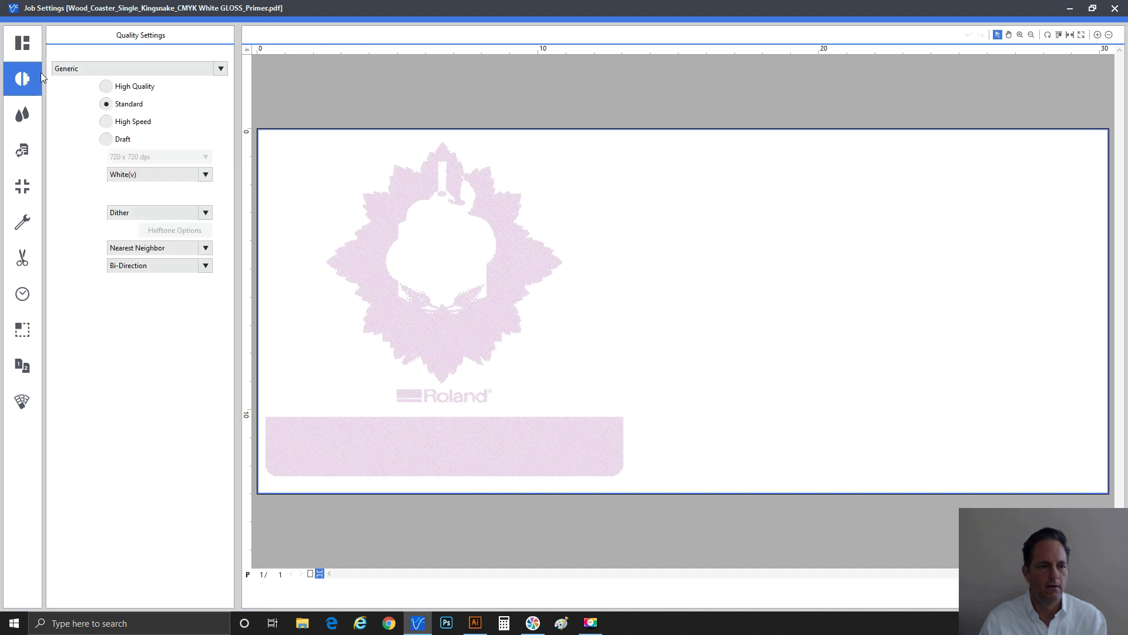
{"action": "left_click", "coordinate": [95, 68]}
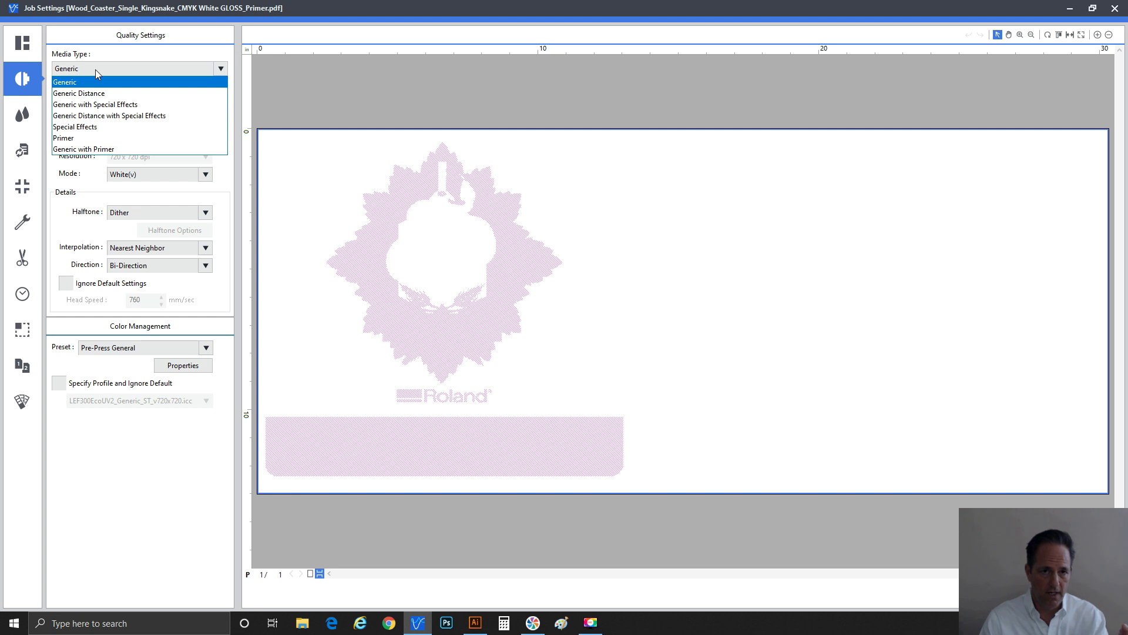
{"action": "left_click", "coordinate": [85, 127]}
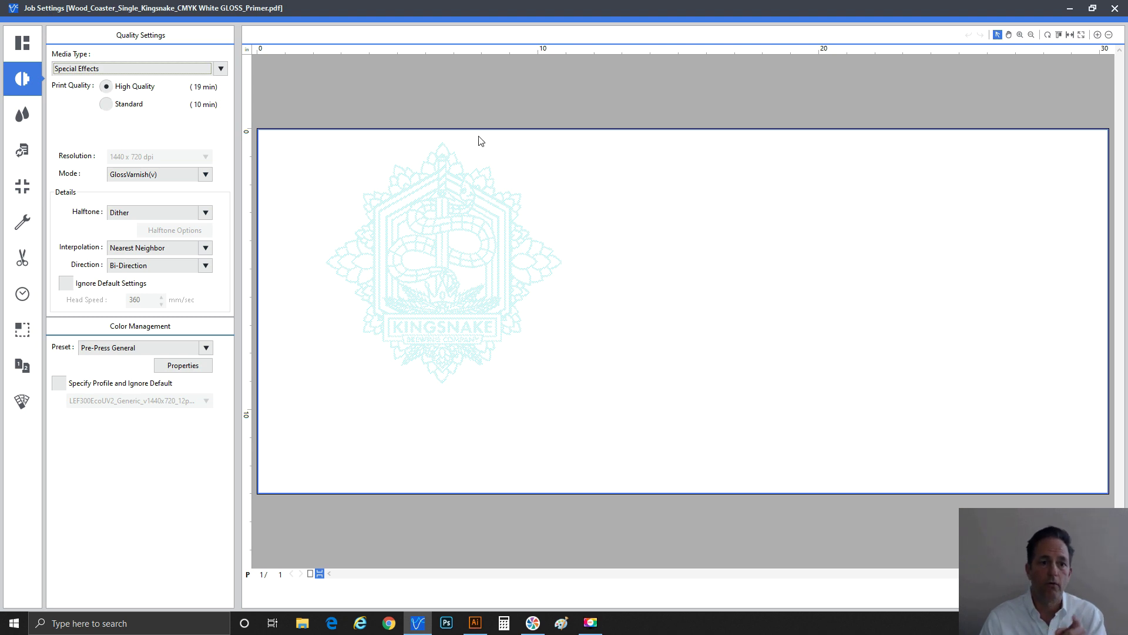
Try print modes MatteVarnish(v) and MatteVarnish(v) 16p for the coaster job, and switch the mode to Embossing(v).
{"action": "left_click", "coordinate": [153, 179]}
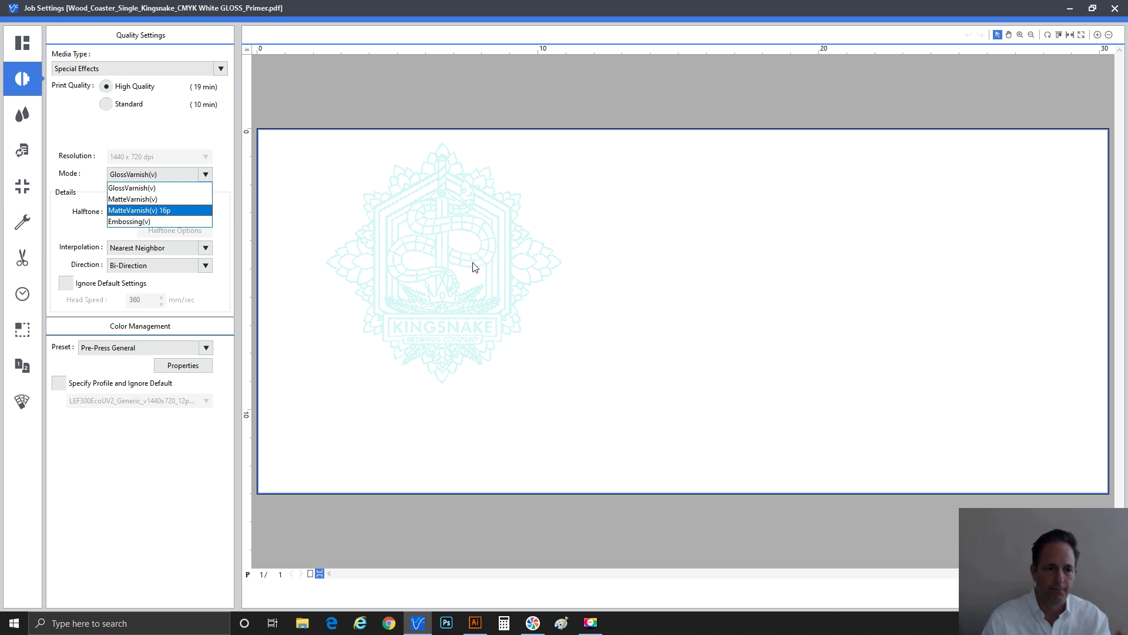
{"action": "left_click", "coordinate": [152, 200]}
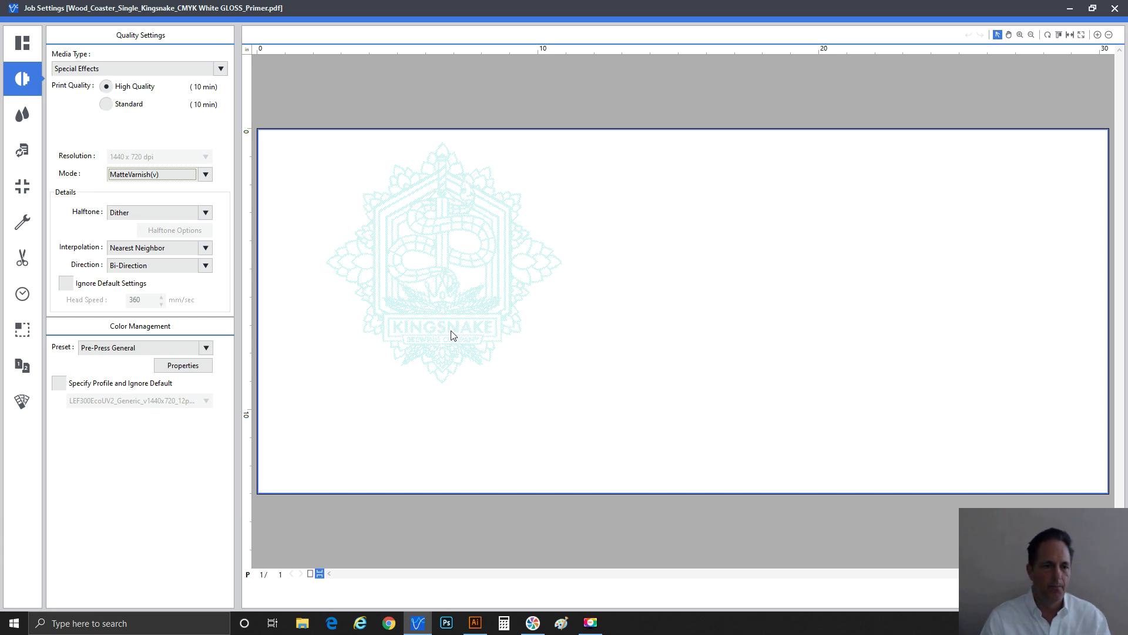
{"action": "left_click", "coordinate": [182, 175]}
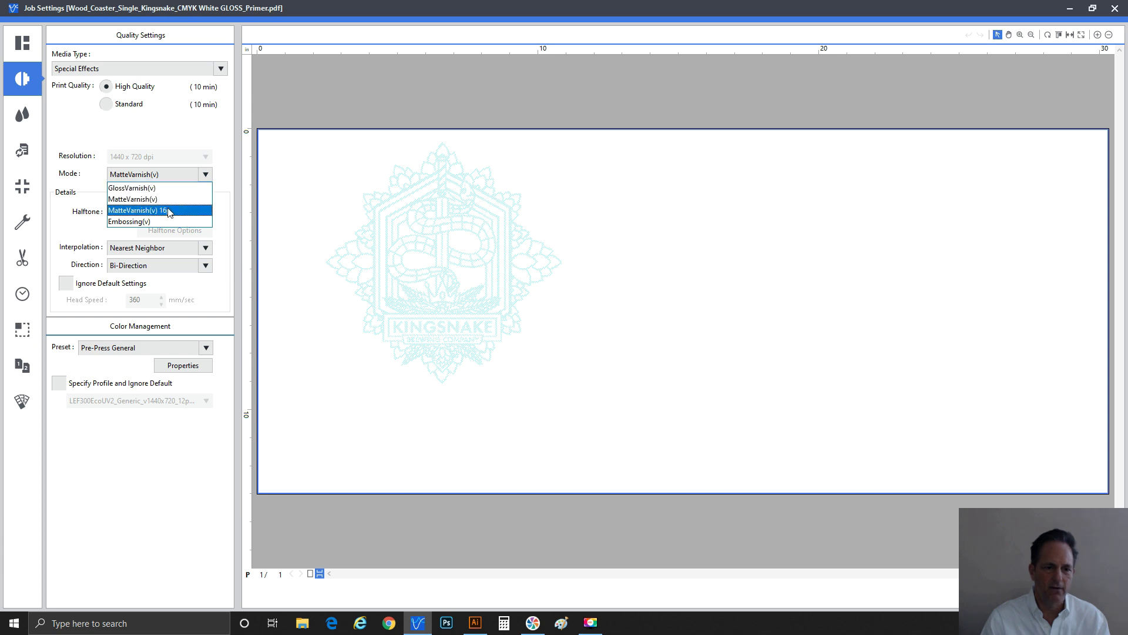
{"action": "left_click", "coordinate": [168, 210]}
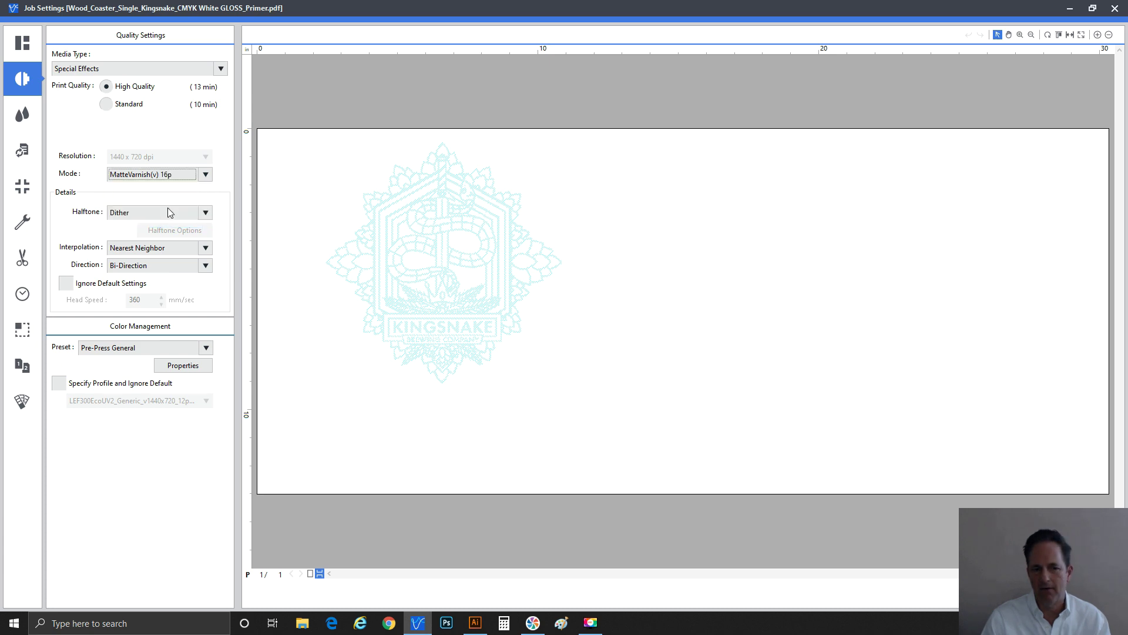
{"action": "left_click", "coordinate": [167, 176]}
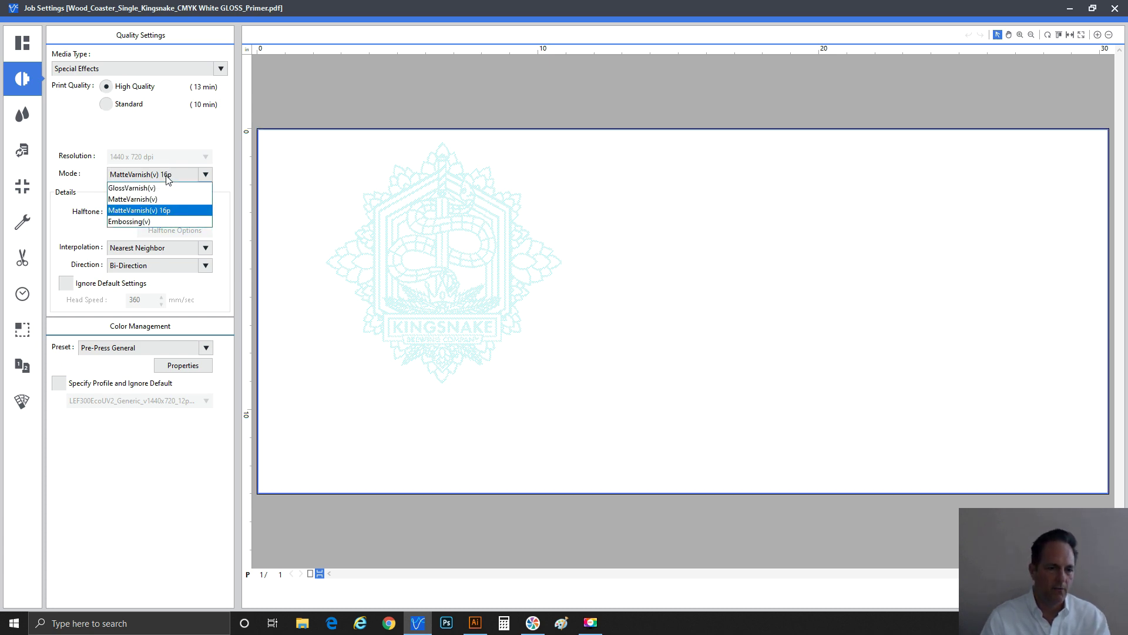
{"action": "left_click", "coordinate": [159, 225]}
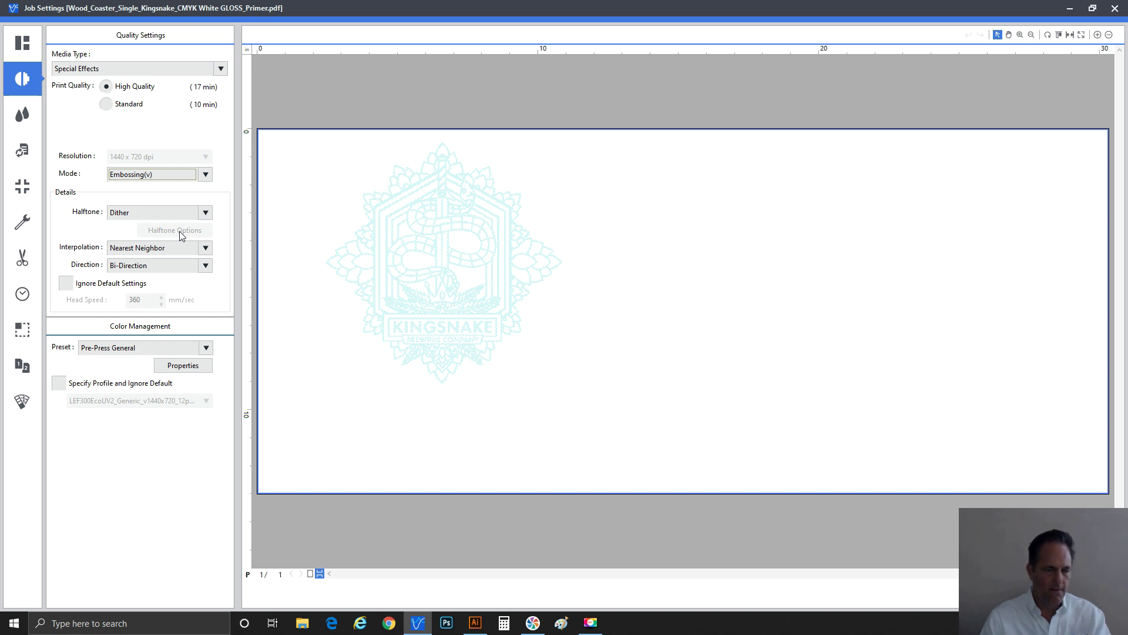
Enable custom device settings for the coaster job, try an overprint of 15 times, and set it to 4 times.
{"action": "left_click", "coordinate": [24, 255]}
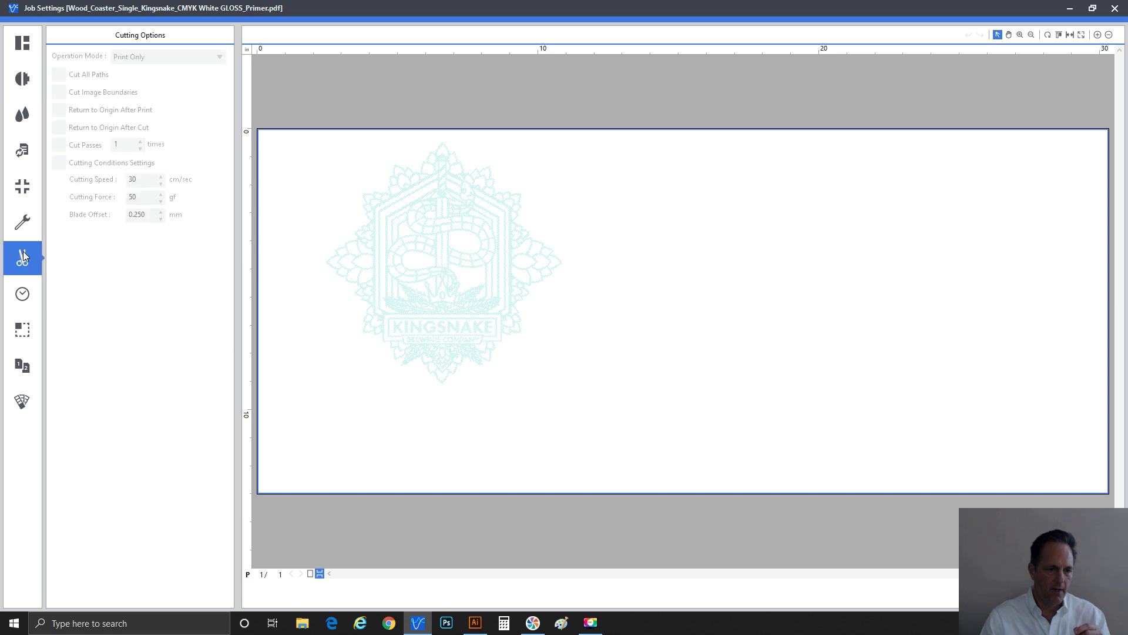
{"action": "left_click", "coordinate": [22, 187]}
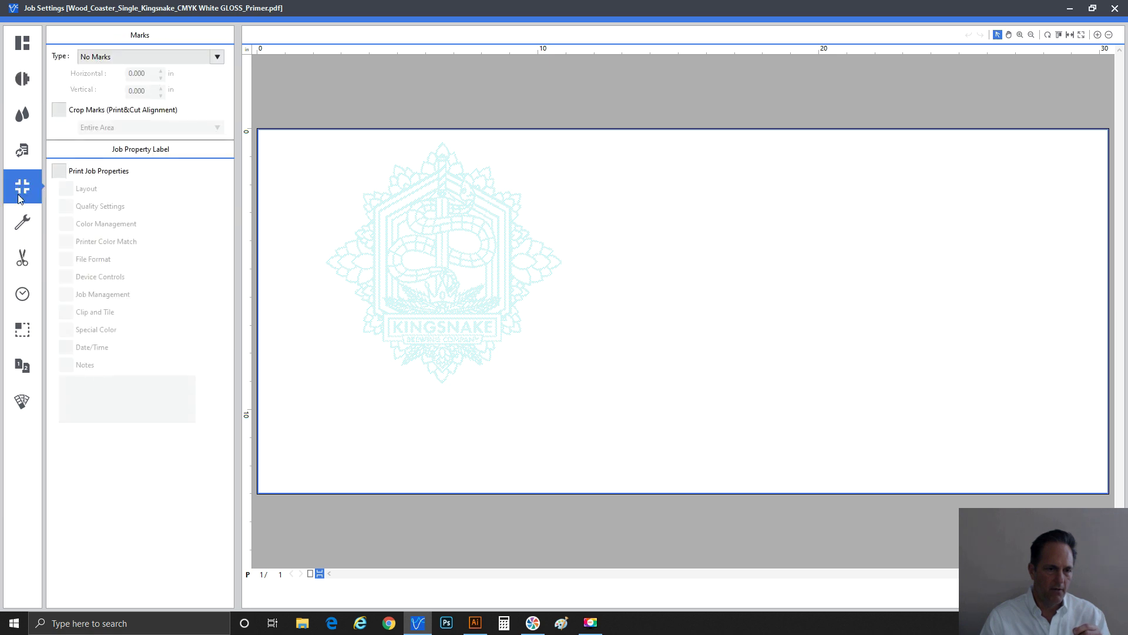
{"action": "left_click", "coordinate": [22, 229]}
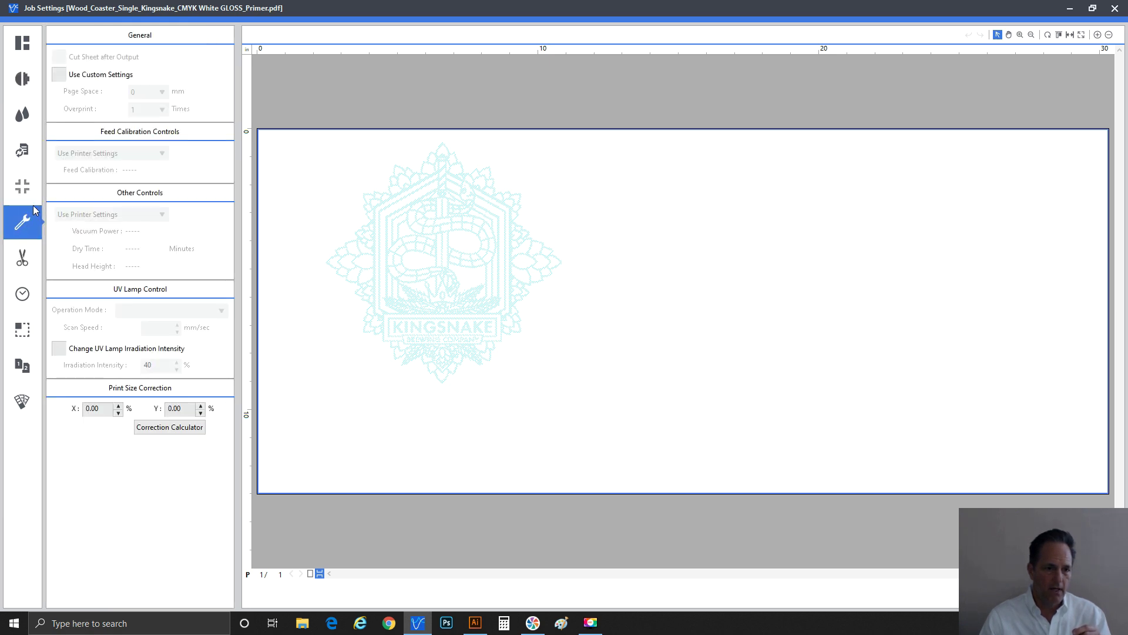
{"action": "left_click", "coordinate": [80, 75]}
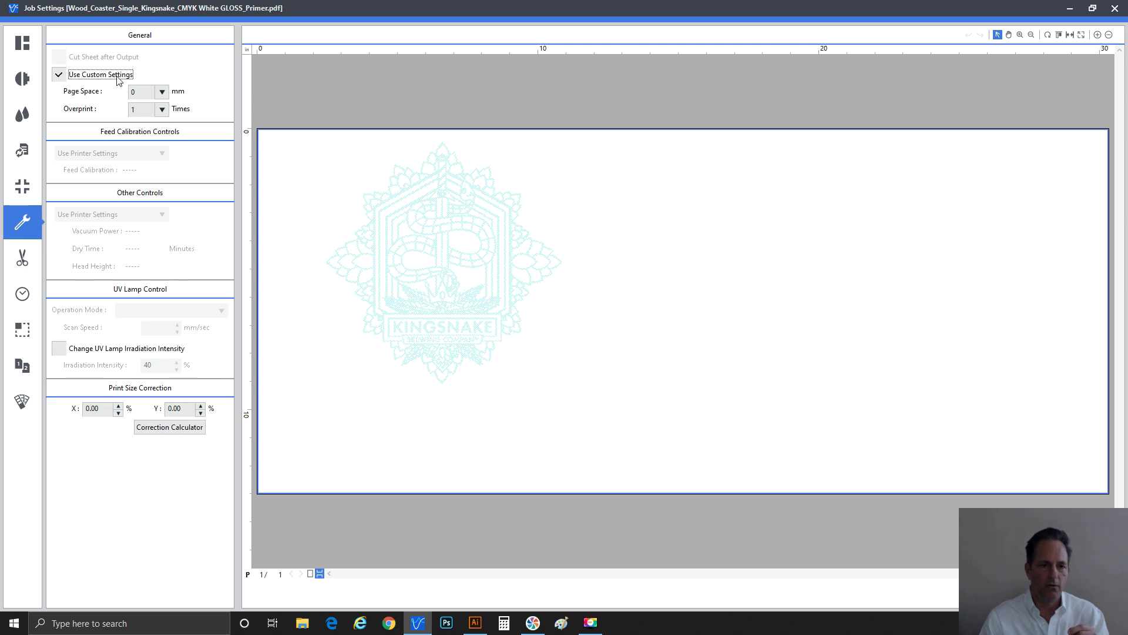
{"action": "left_click", "coordinate": [163, 111]}
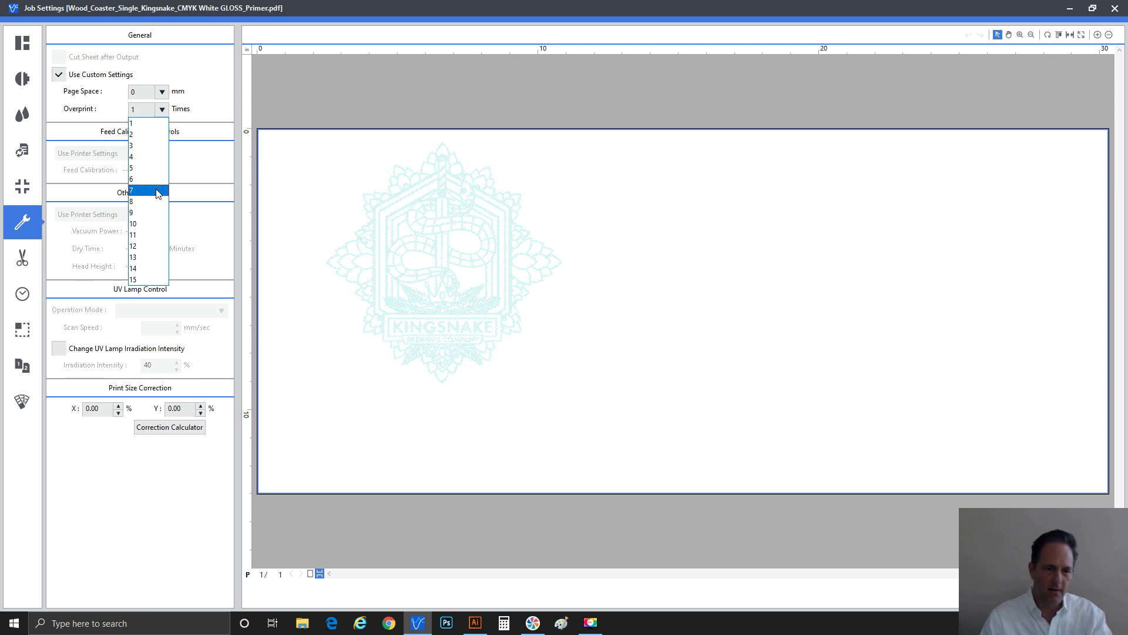
{"action": "left_click", "coordinate": [146, 280]}
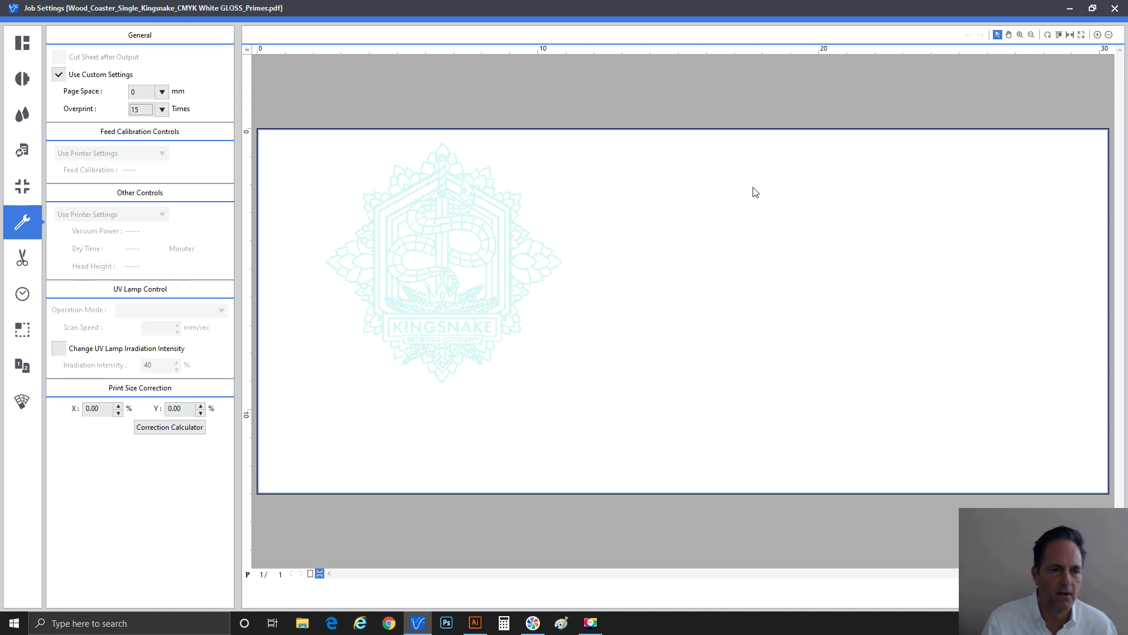
{"action": "left_click", "coordinate": [138, 110]}
{"action": "left_click", "coordinate": [137, 157]}
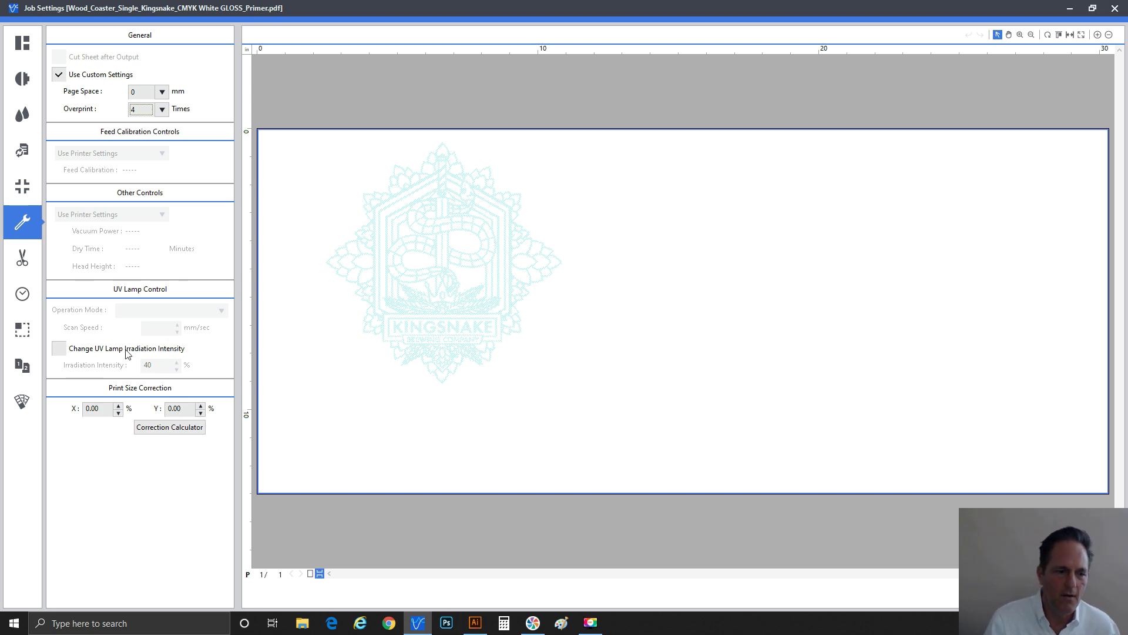
Review the coaster job's special color plate correction options for Gloss and save the job settings.
{"action": "left_click", "coordinate": [22, 401]}
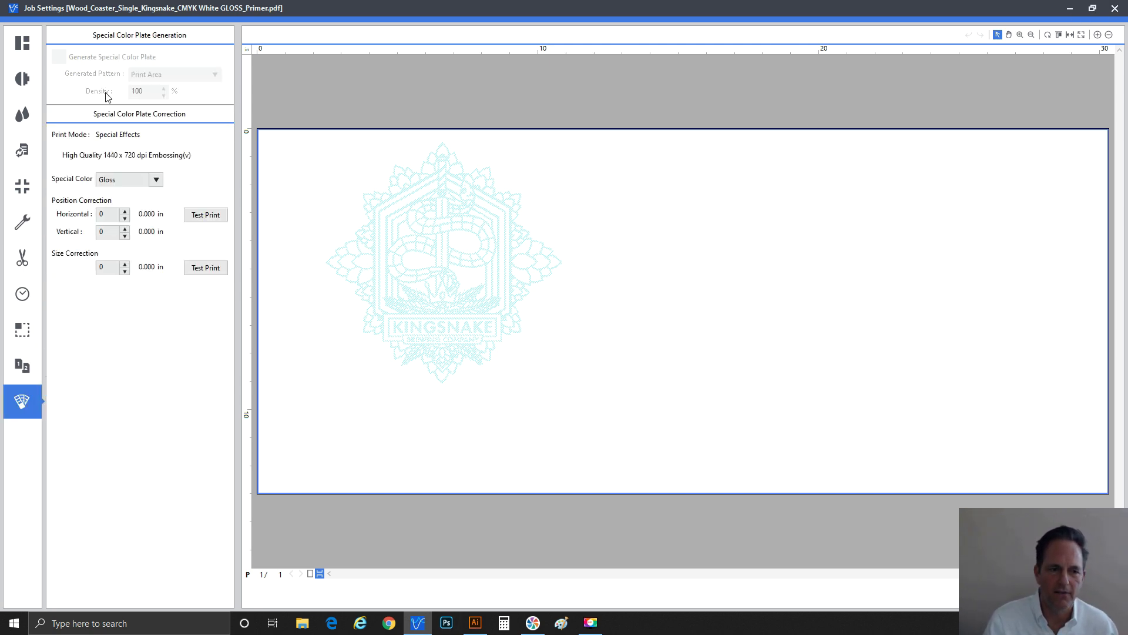
{"action": "left_click", "coordinate": [22, 43]}
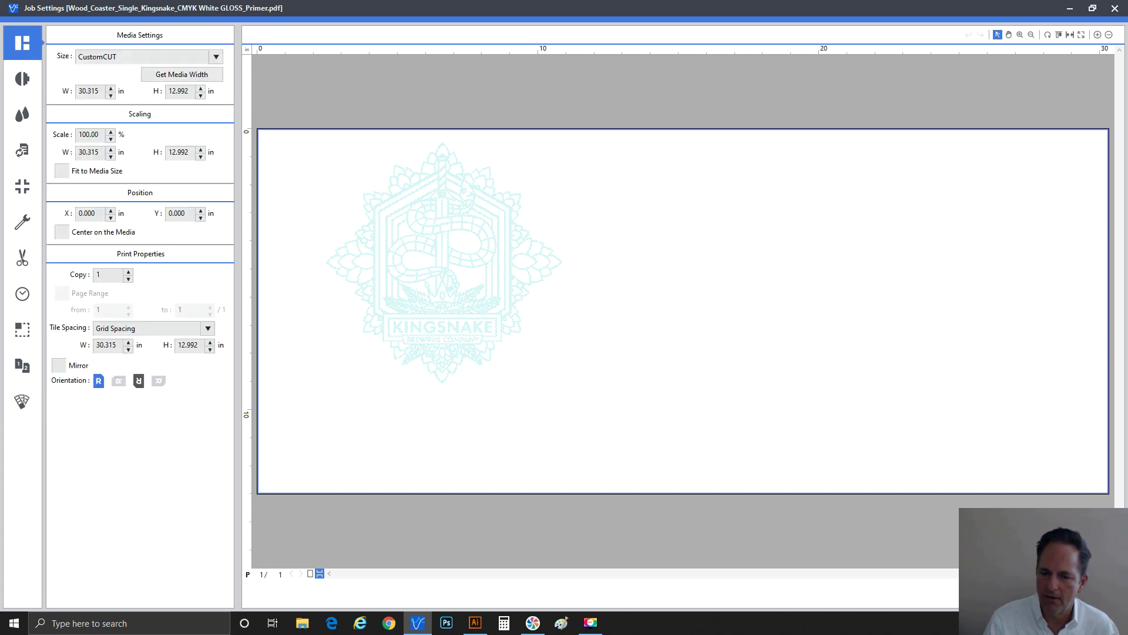
{"action": "key", "text": "Return"}
On the VG2-540 printer, open the Production_TrueVIS_Paper Cut Woman job's settings and fit the image to the media size.
{"action": "left_click", "coordinate": [41, 195]}
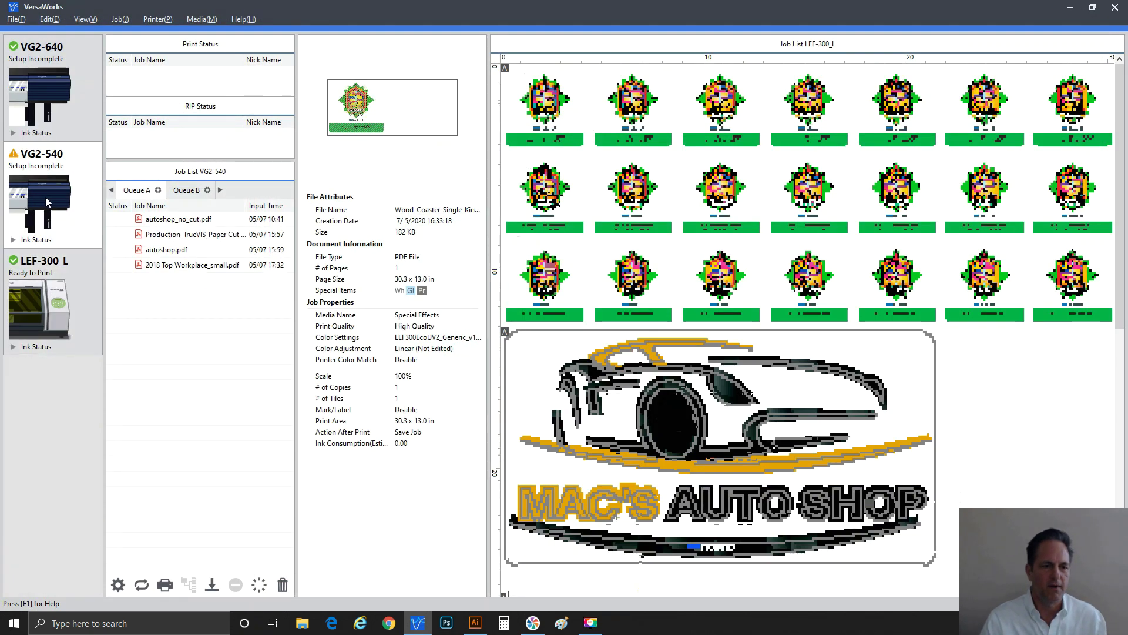
{"action": "left_click", "coordinate": [160, 265]}
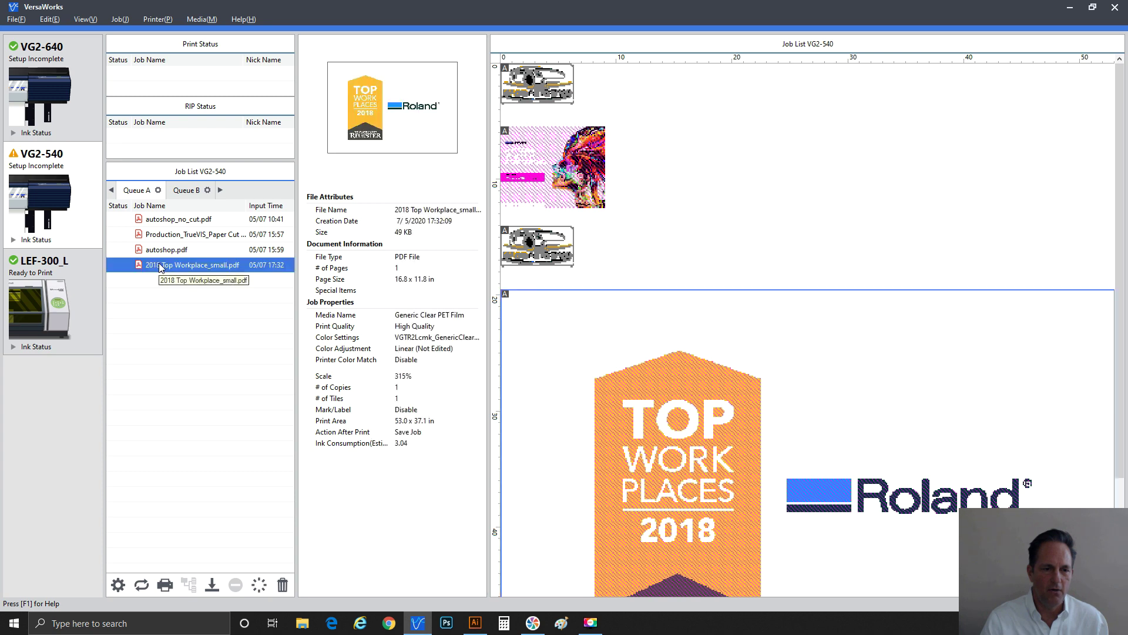
{"action": "left_click", "coordinate": [160, 235]}
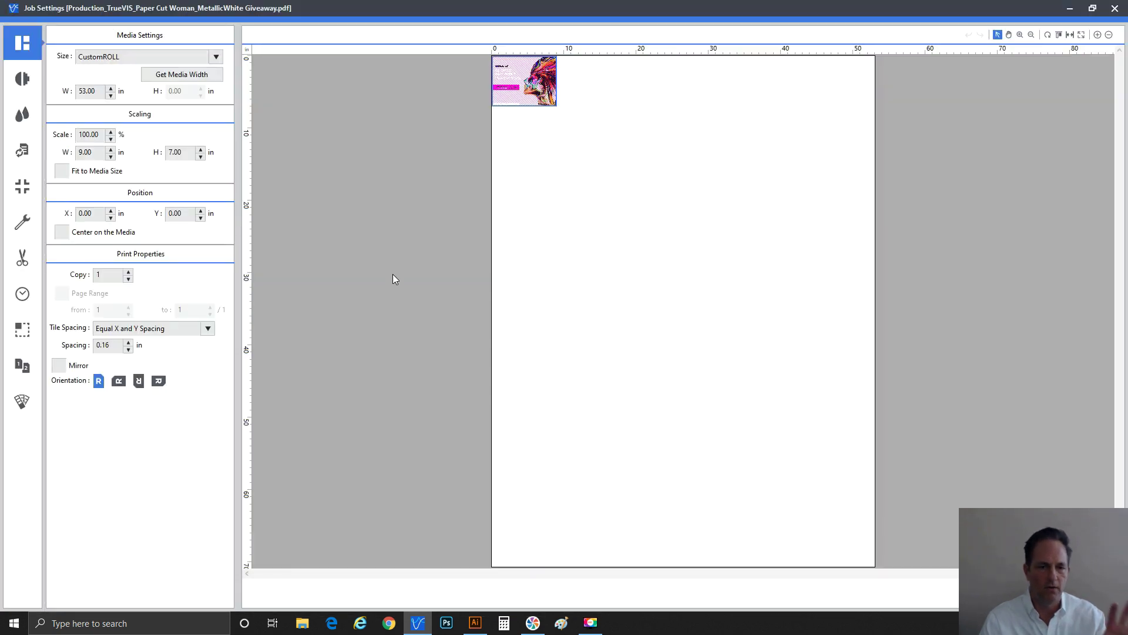
{"action": "left_click", "coordinate": [102, 176]}
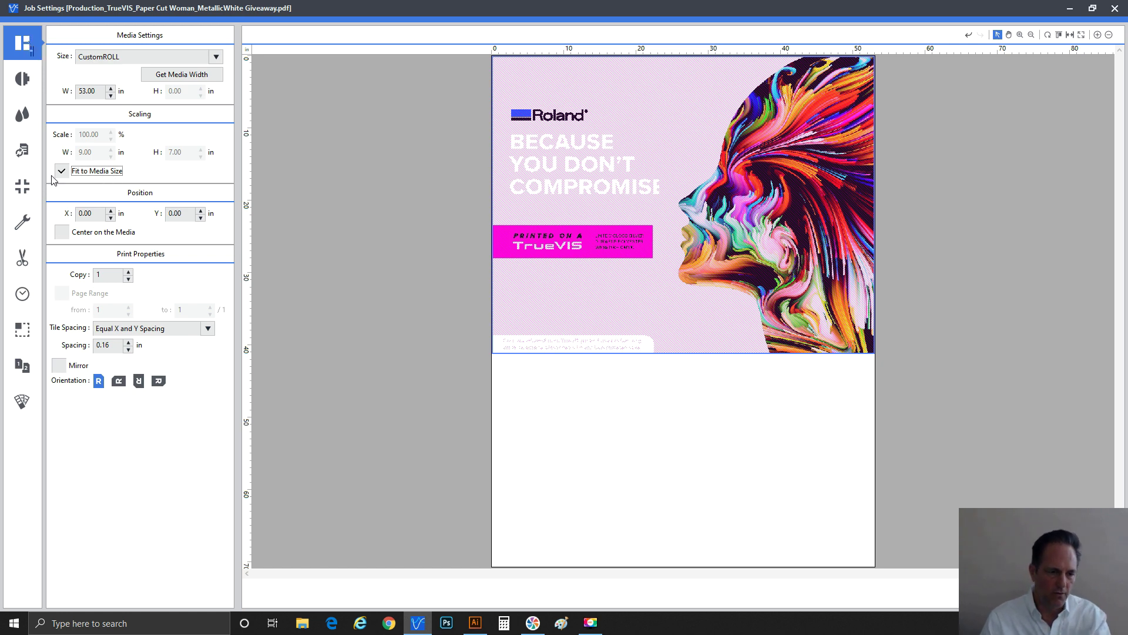
Review the Paper Cut Woman job's special color plate correction options for White and save the job settings.
{"action": "left_click", "coordinate": [23, 401]}
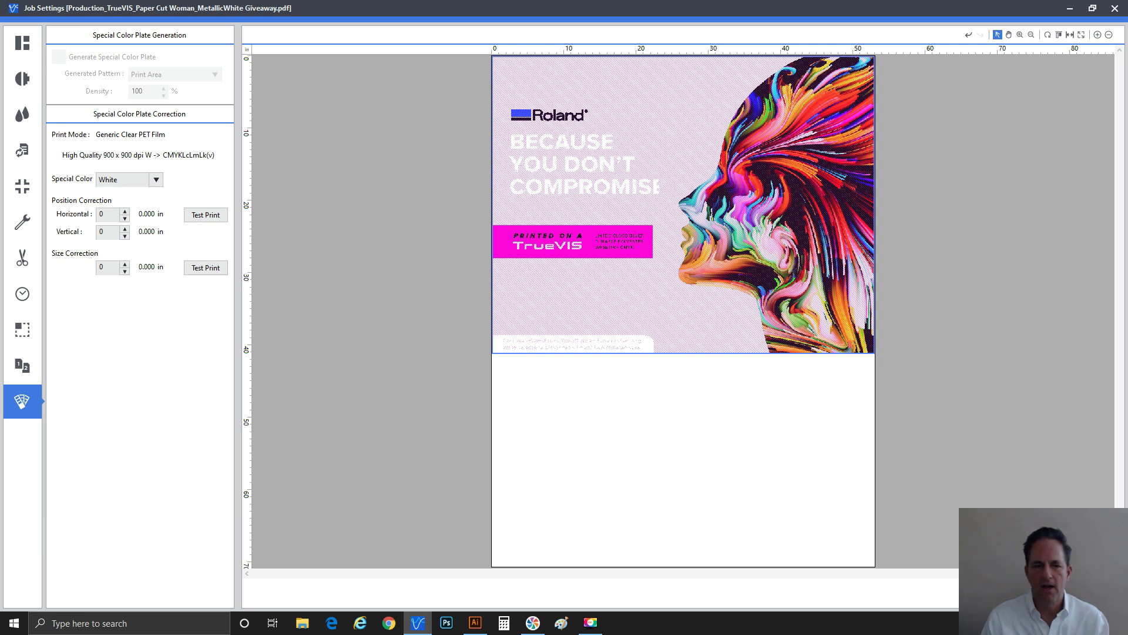
{"action": "left_click", "coordinate": [22, 43]}
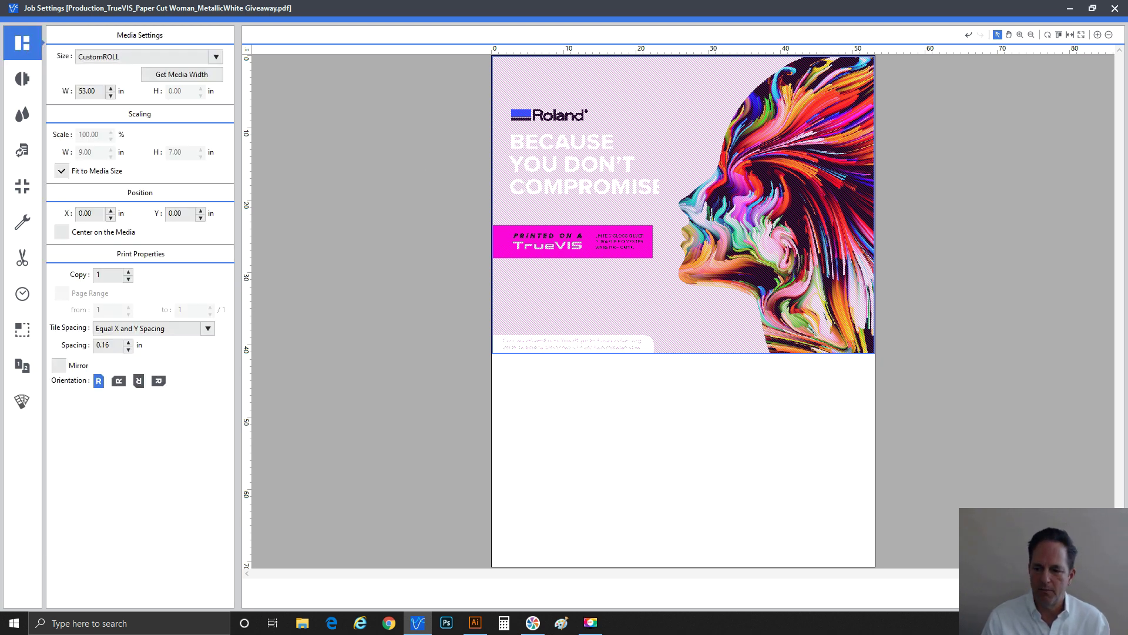
{"action": "key", "text": "Return"}
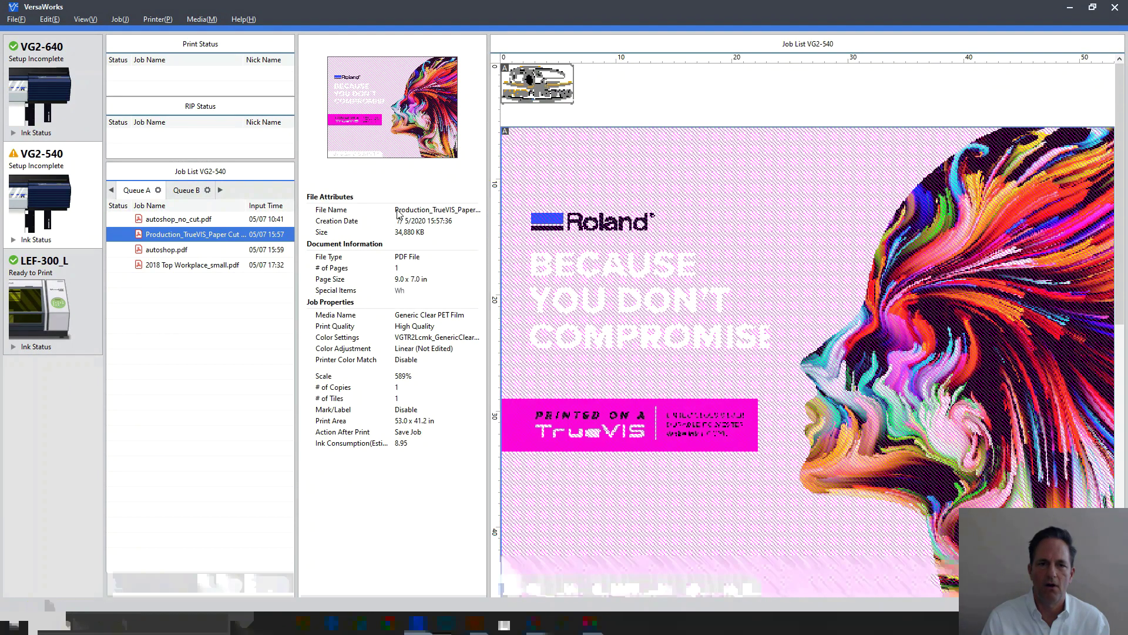